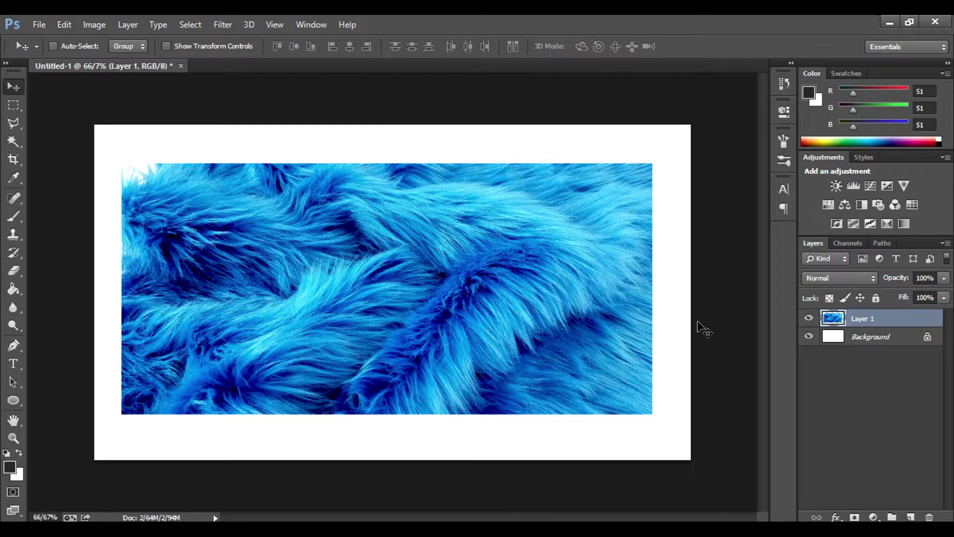
Delete the white Background layer so only the fur image layer remains
click(894, 336)
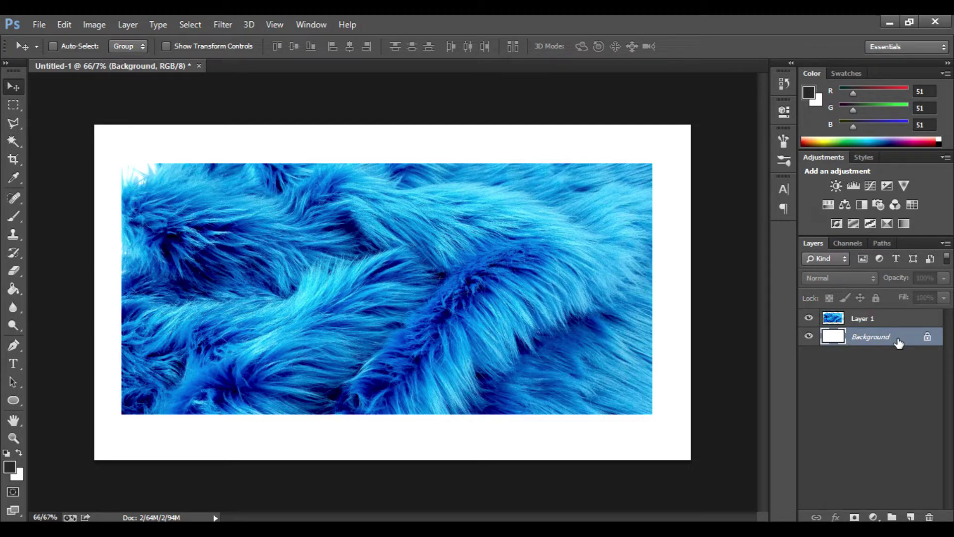
key(Delete)
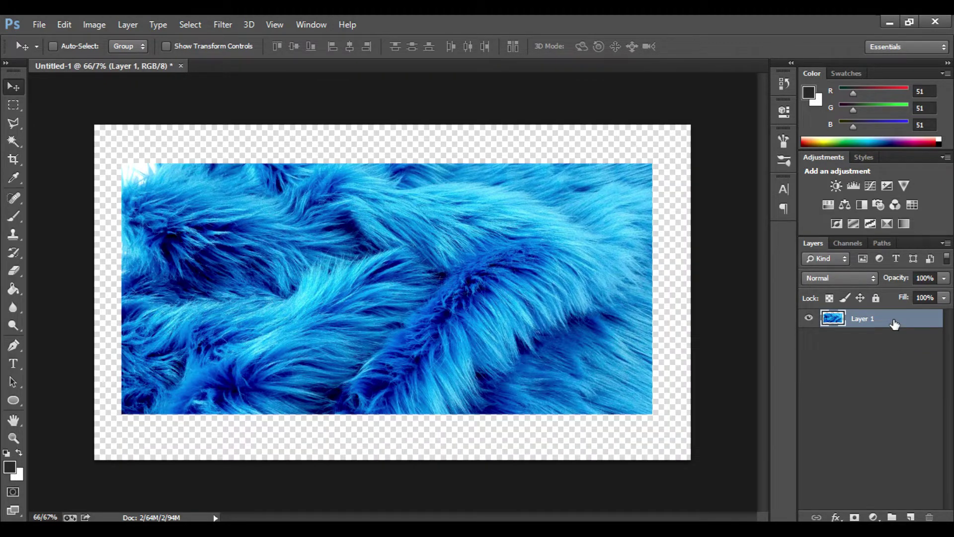
Add the text CAT over the middle of the fur image in 72 pt Verdana
click(14, 362)
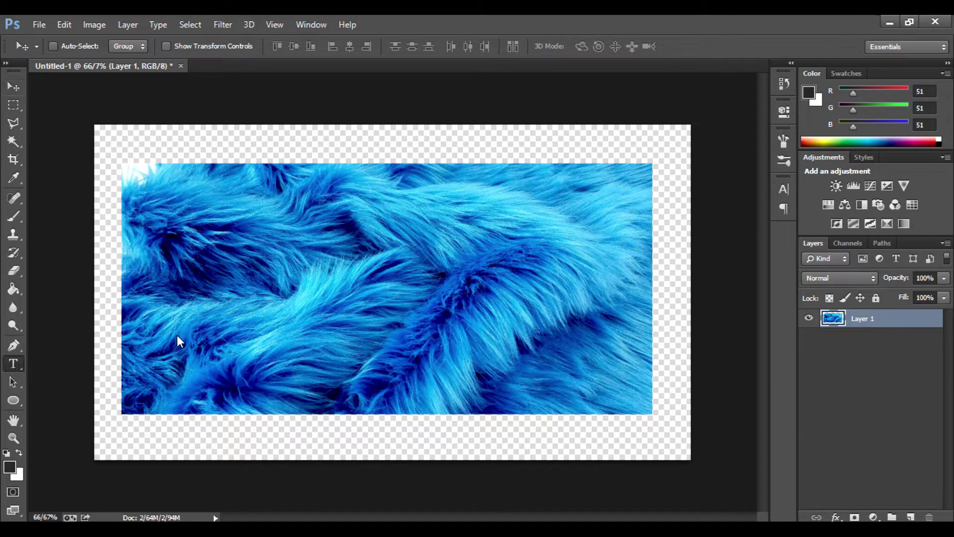
click(369, 313)
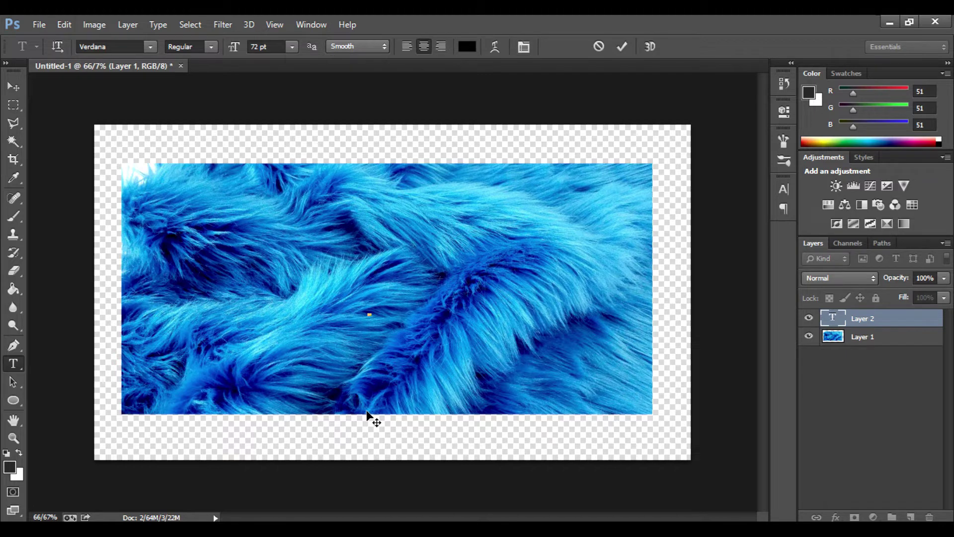
text(C)
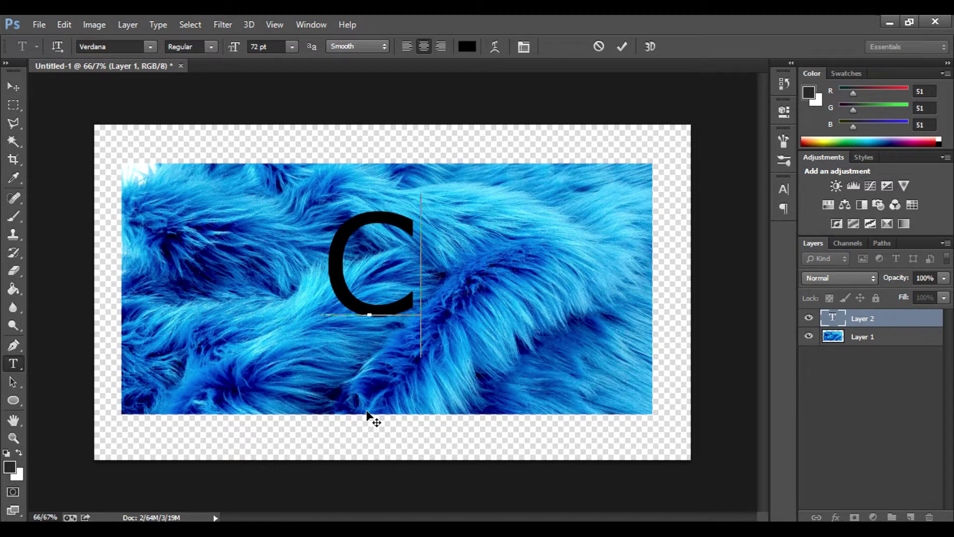
text(AT)
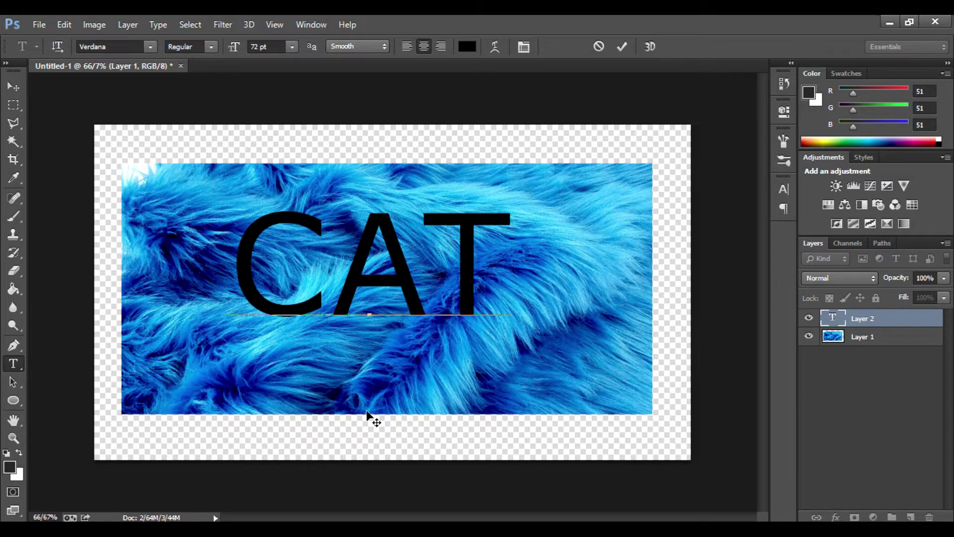
Set the font style of the whole CAT text to Bold
double_click(405, 266)
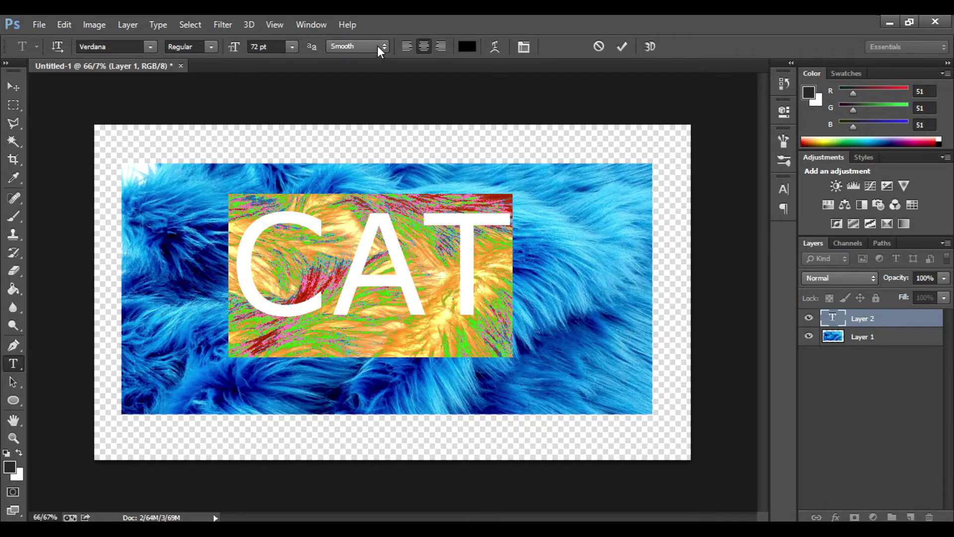
click(519, 48)
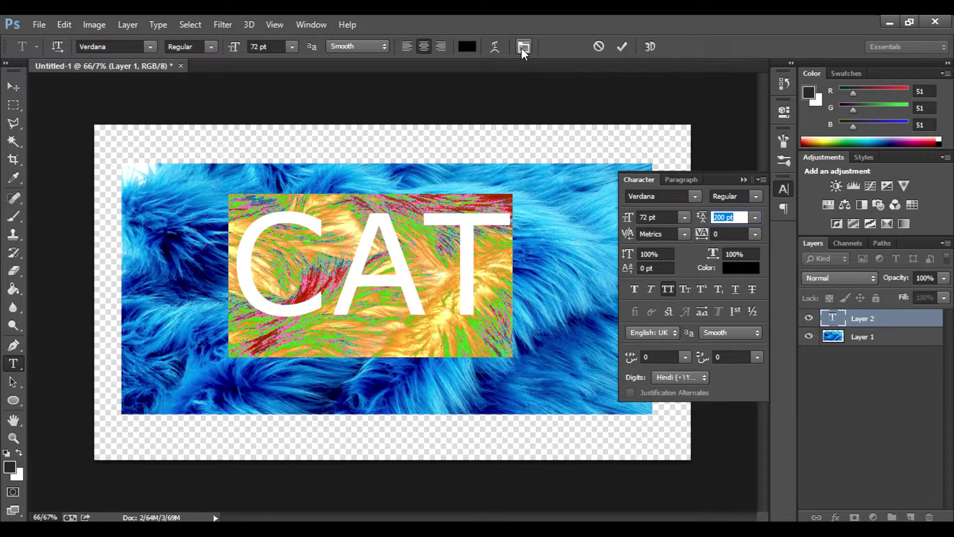
click(753, 199)
click(745, 234)
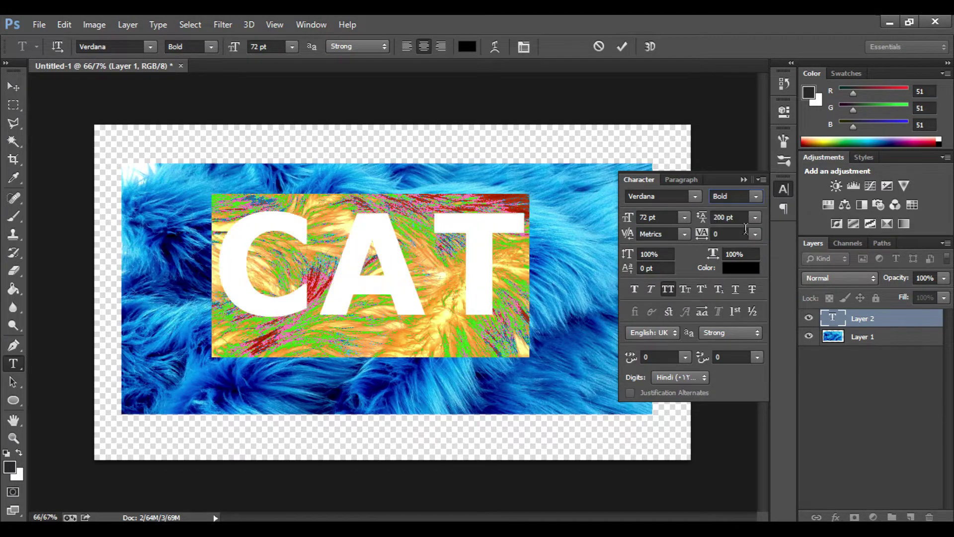
click(743, 178)
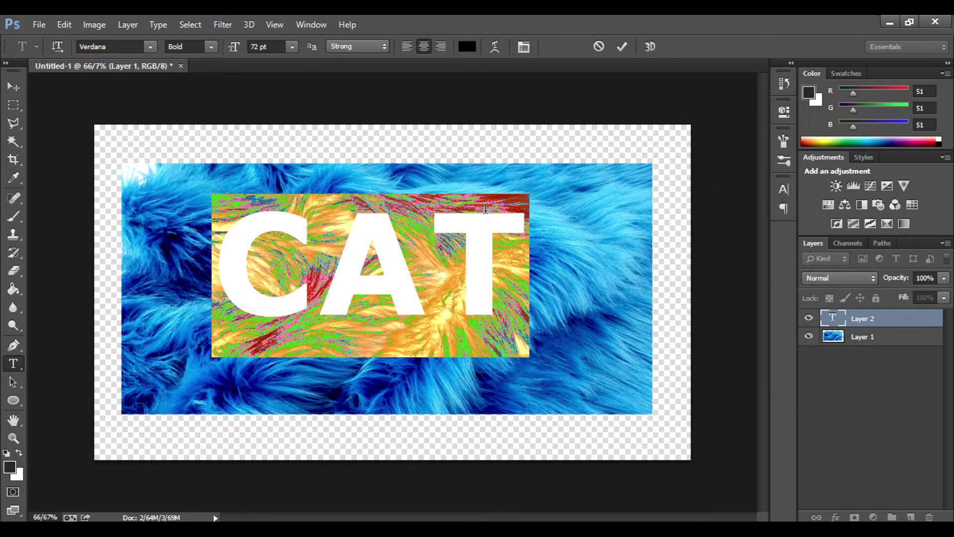
Centre the CAT text over the fur image and place its layer beneath Layer 1
click(12, 87)
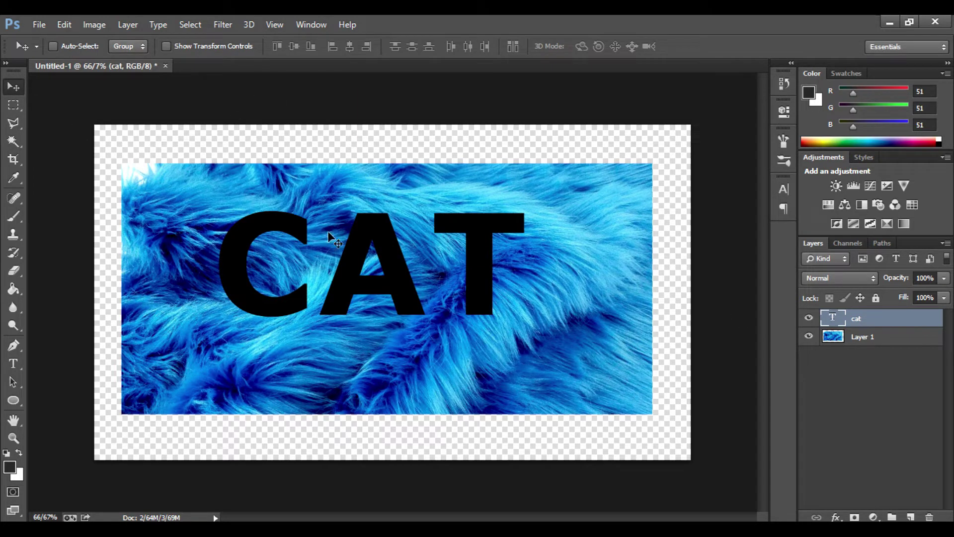
drag(371, 240, 389, 257)
click(895, 339)
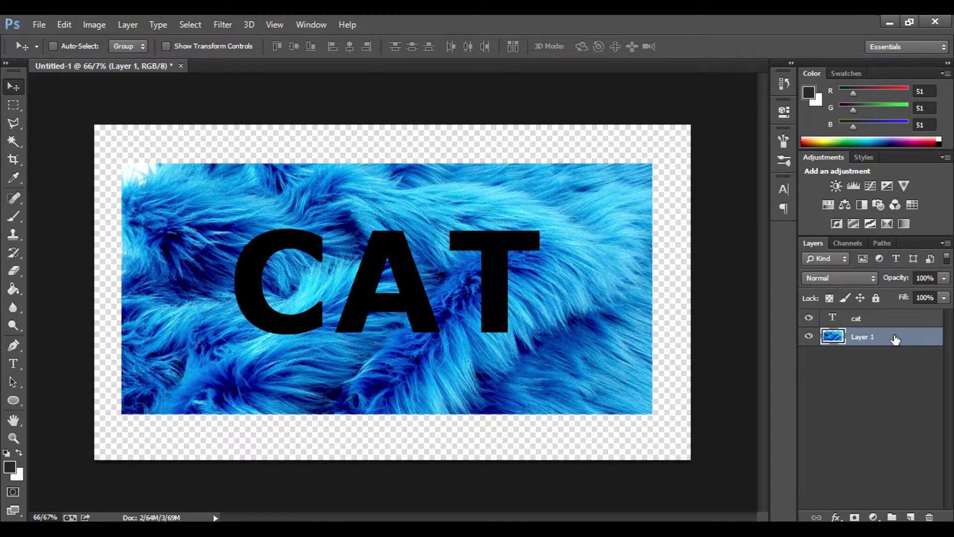
drag(895, 318, 897, 348)
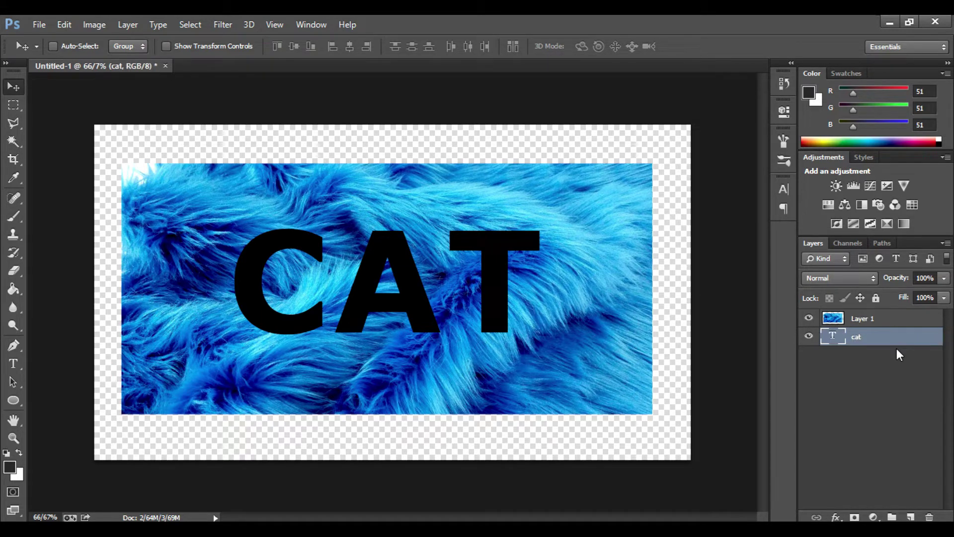
Duplicate the fur layer, Layer 1, and hide the duplicate
click(893, 324)
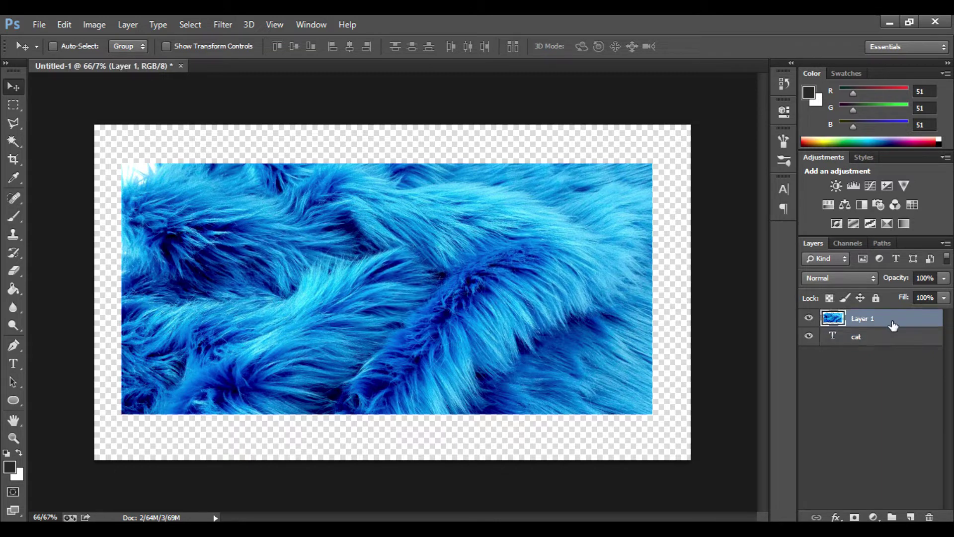
drag(893, 324, 912, 515)
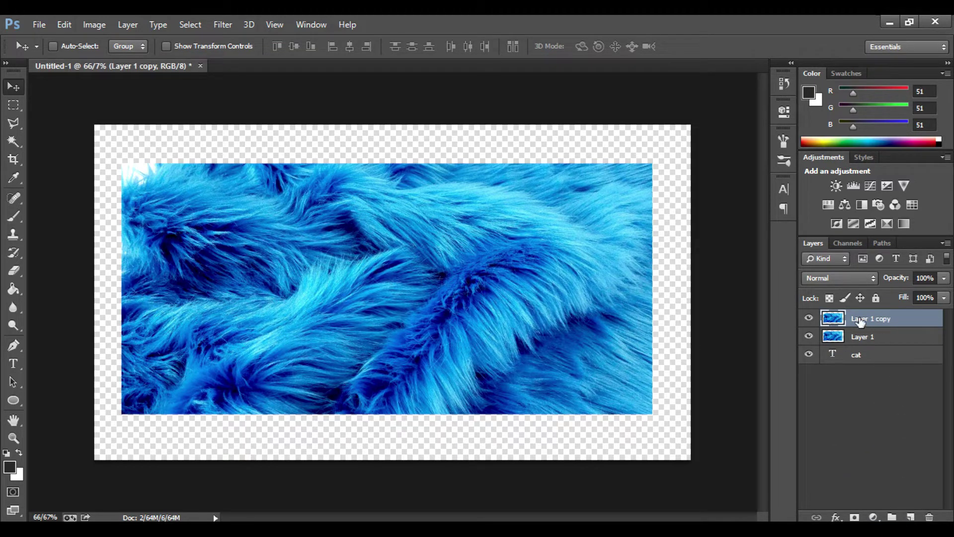
click(809, 318)
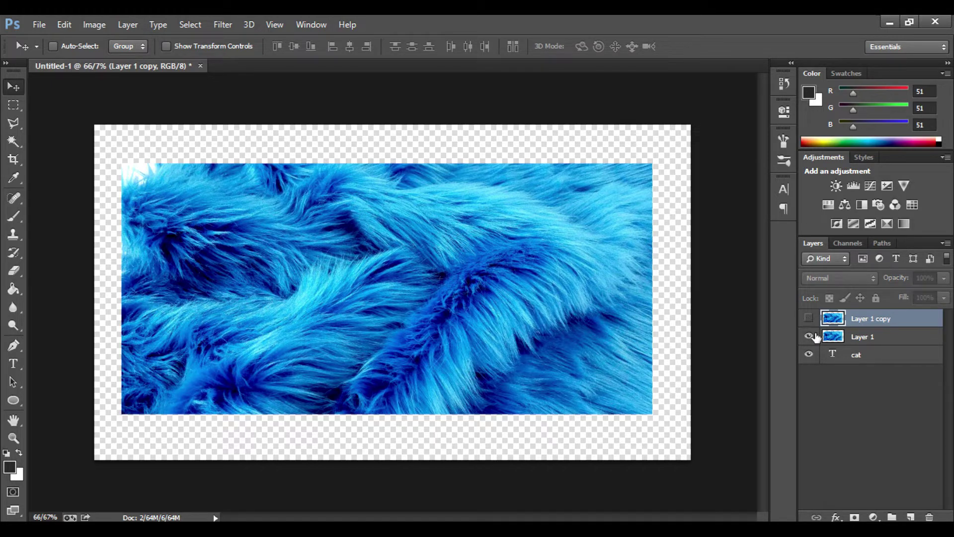
click(898, 341)
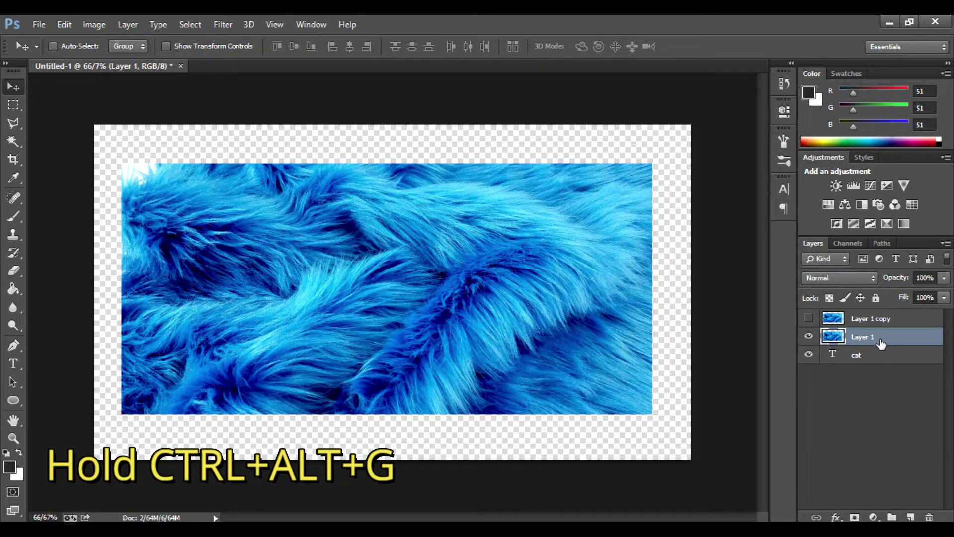
key(ctrl+alt+g)
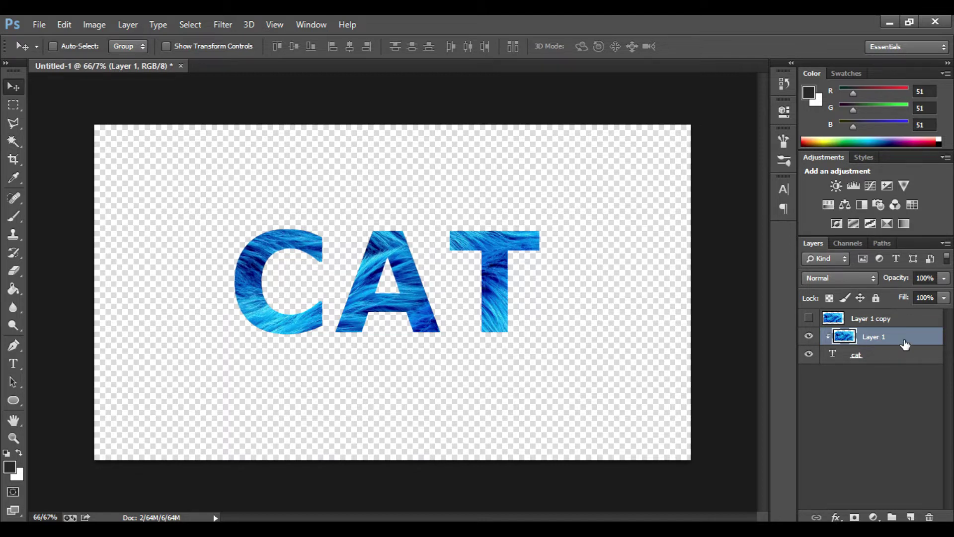
key(ctrl+alt+g)
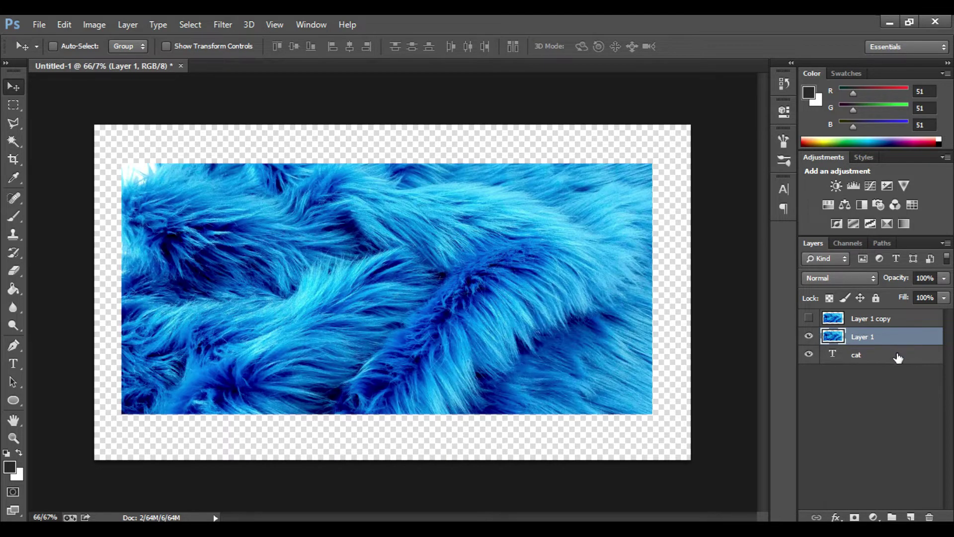
Hide Layer 1, scale the CAT text up to about 137% and recentre it on the canvas
click(898, 358)
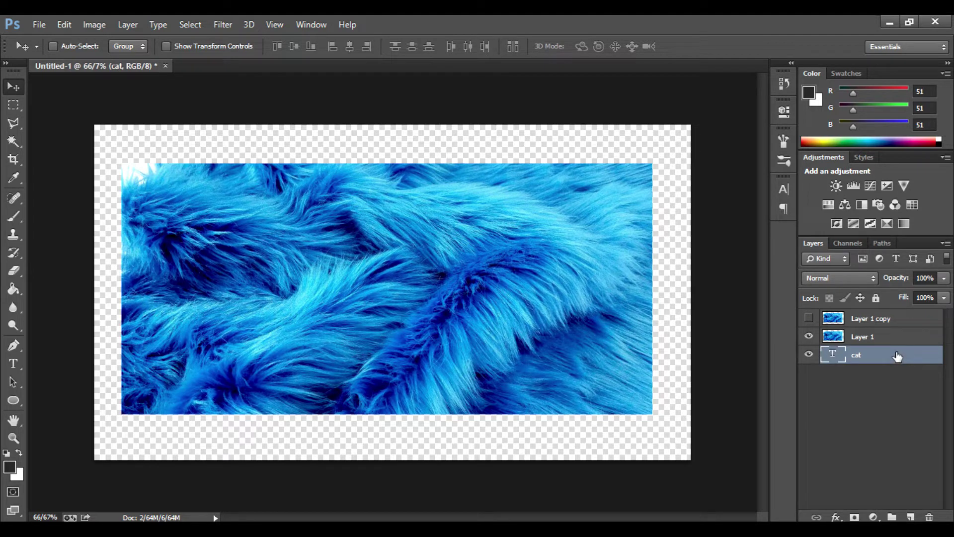
click(810, 337)
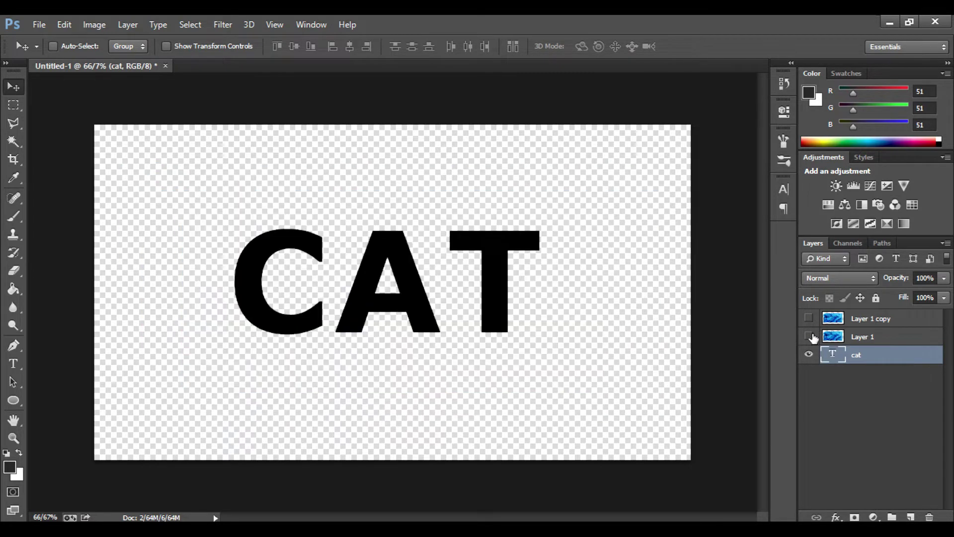
key(ctrl+t)
drag(542, 374, 645, 449)
drag(606, 352, 549, 338)
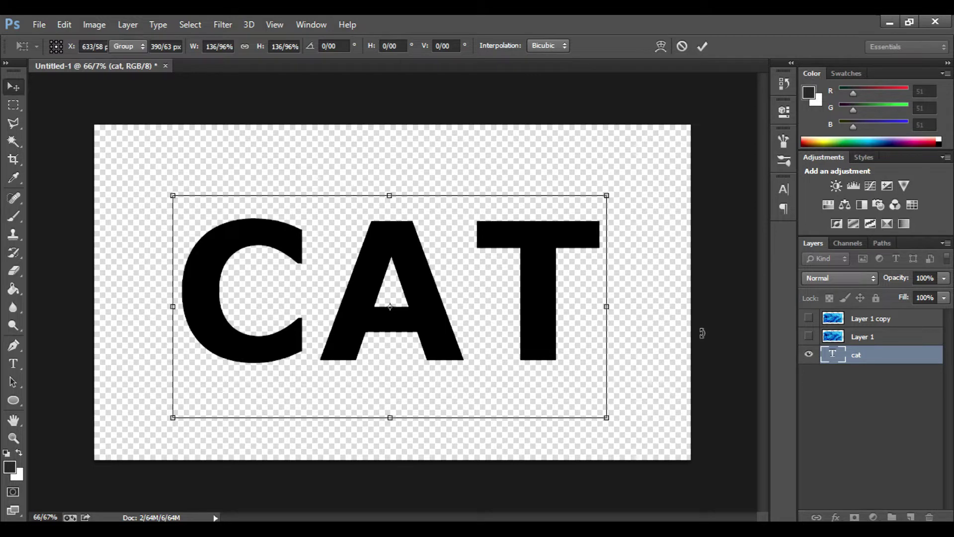
key(Return)
Show Layer 1 again and clip it to the cat text layer as a clipping mask
click(809, 337)
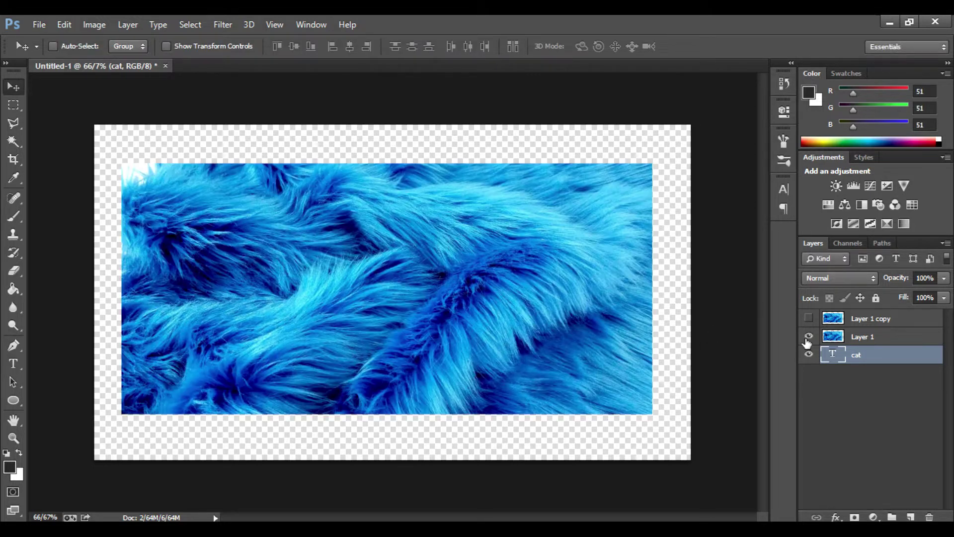
click(880, 340)
key(ctrl+alt+g)
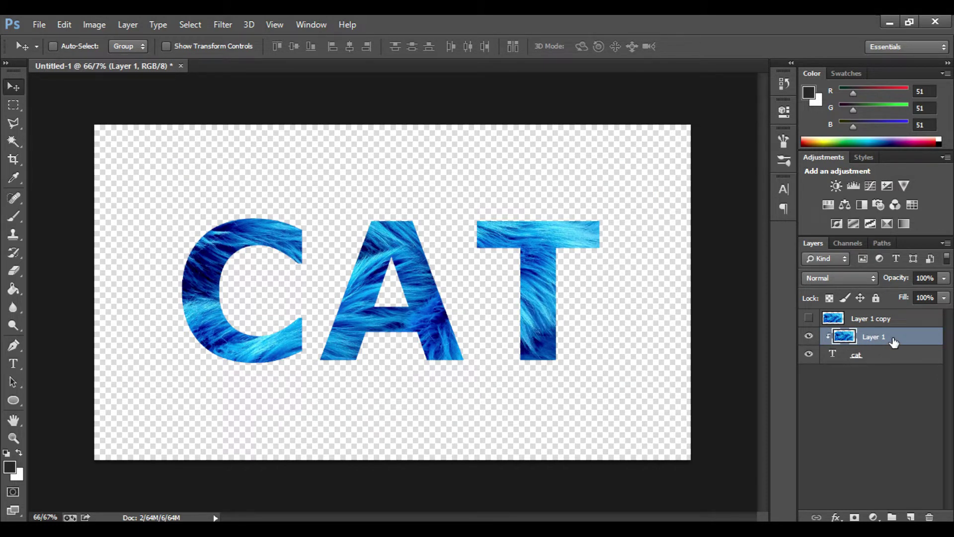
Add a Solid Color fill layer in 333333 and place it beneath the cat text layer as the background
click(874, 517)
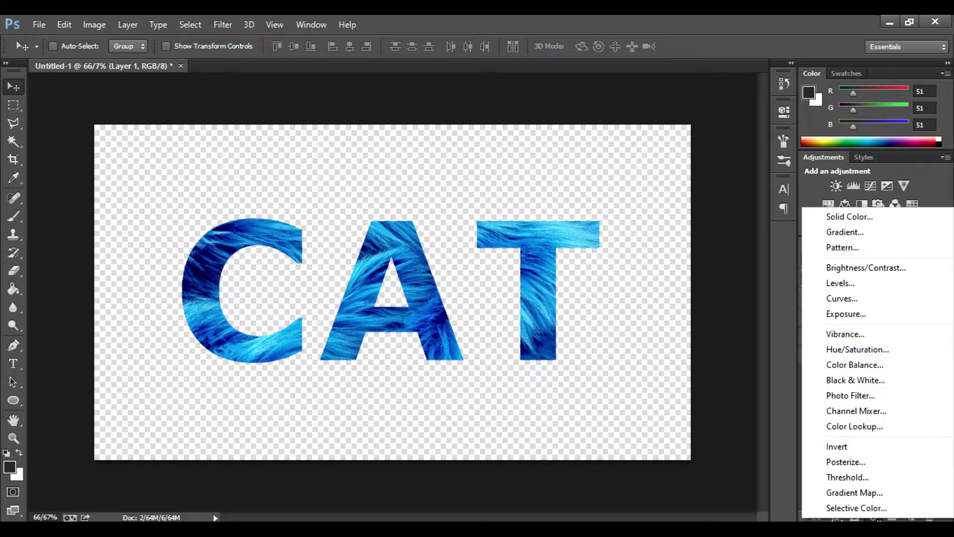
click(845, 216)
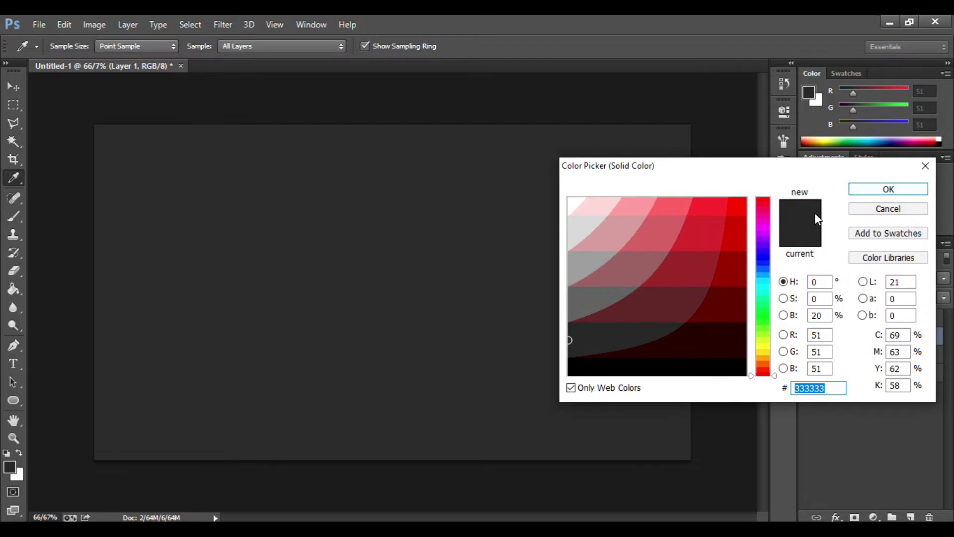
click(875, 191)
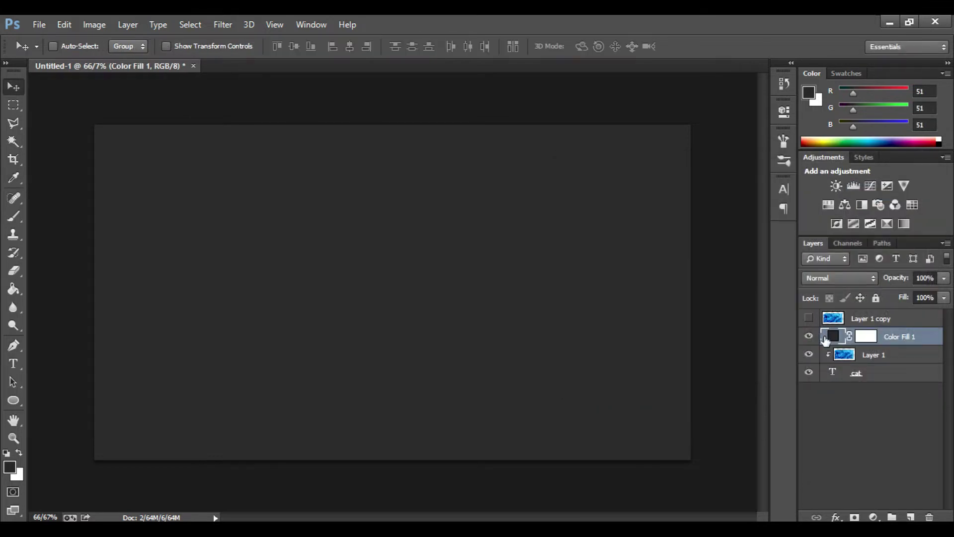
drag(902, 340, 902, 376)
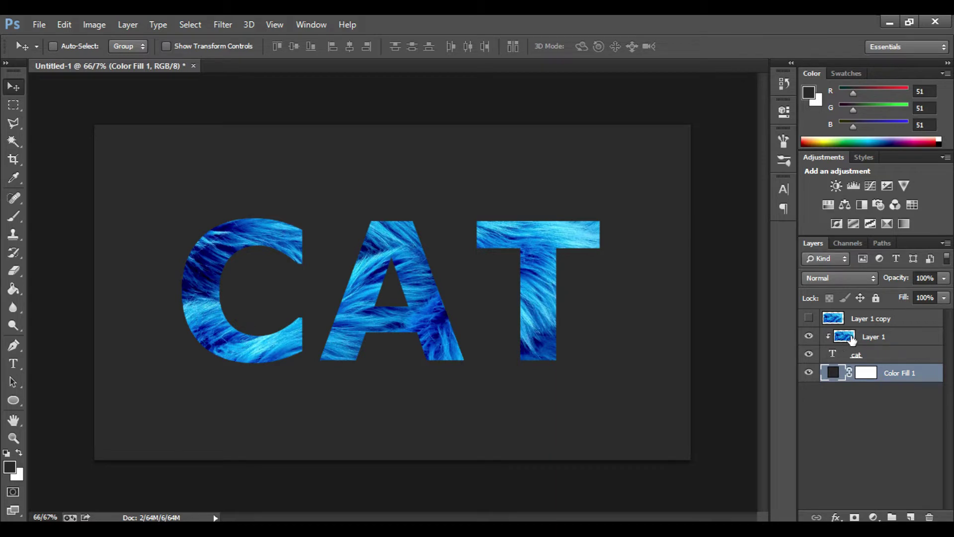
Show Layer 1 copy, add a layer mask to it and invert the mask to black
click(809, 318)
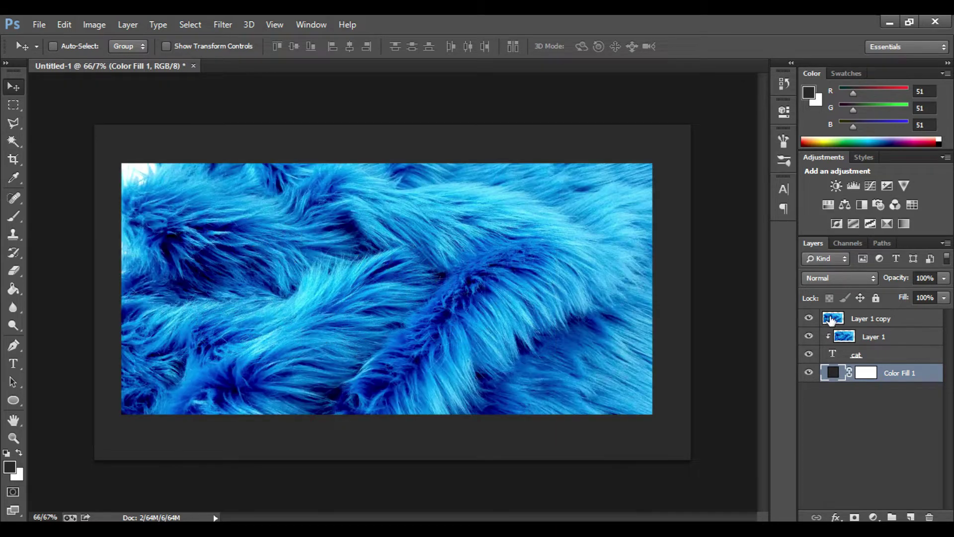
click(857, 322)
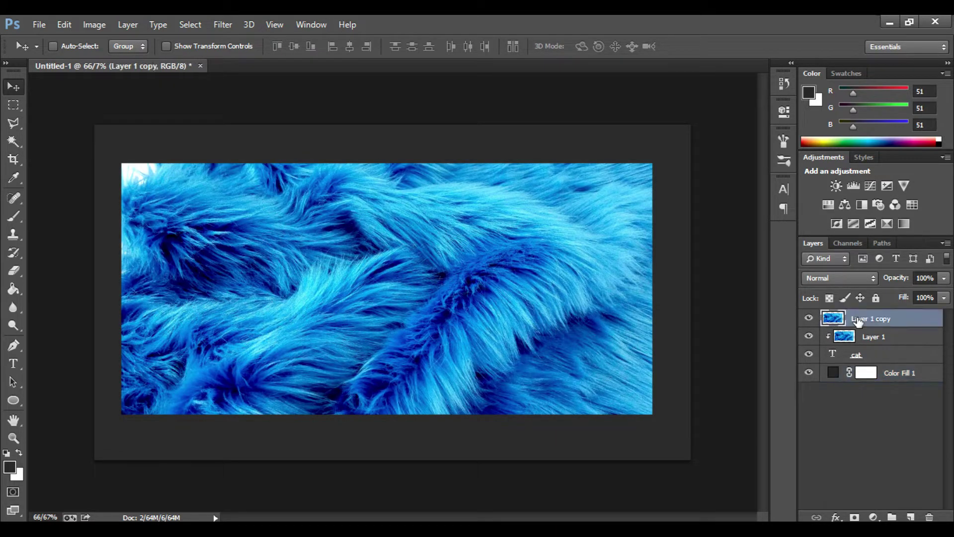
click(855, 517)
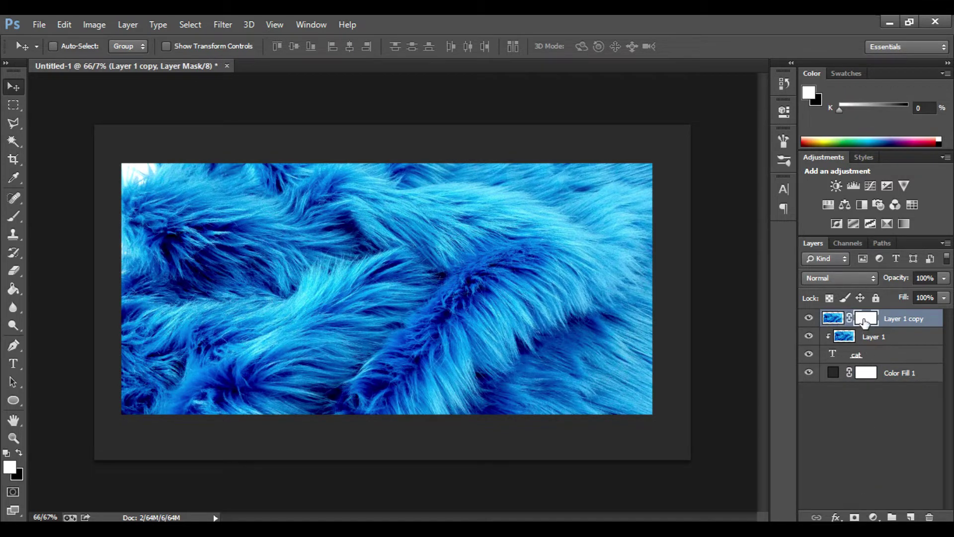
double_click(865, 320)
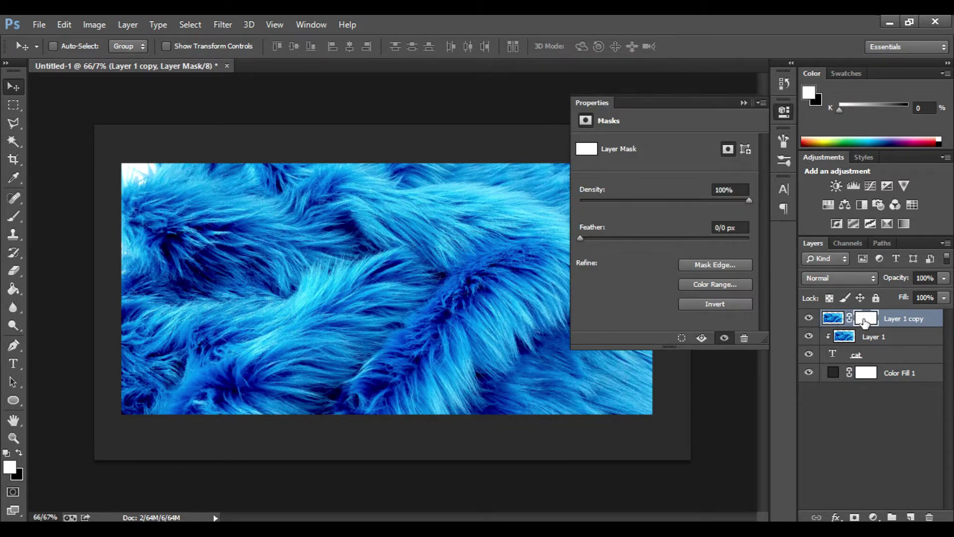
click(716, 305)
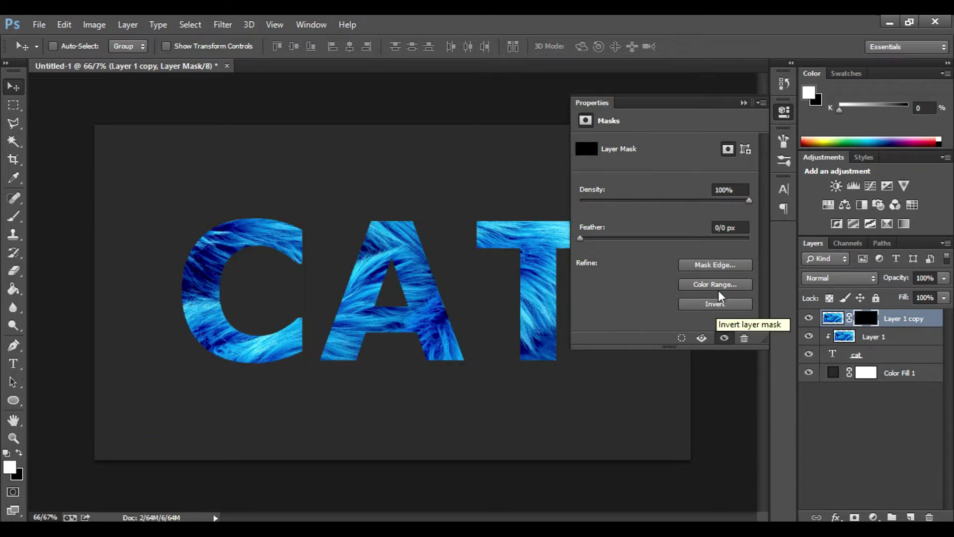
click(746, 102)
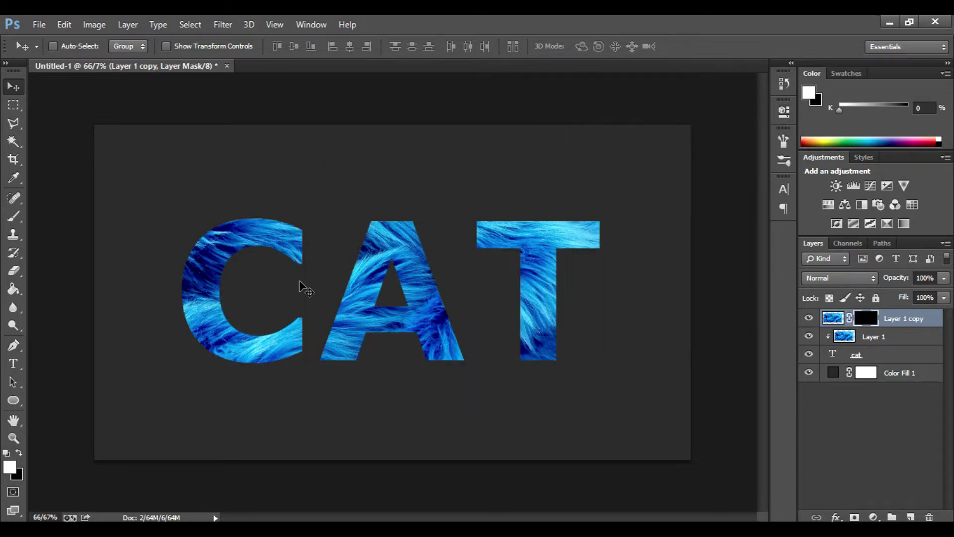
Choose the Brush tool with the curved grass-blade brush preset at its 112 px size
click(14, 224)
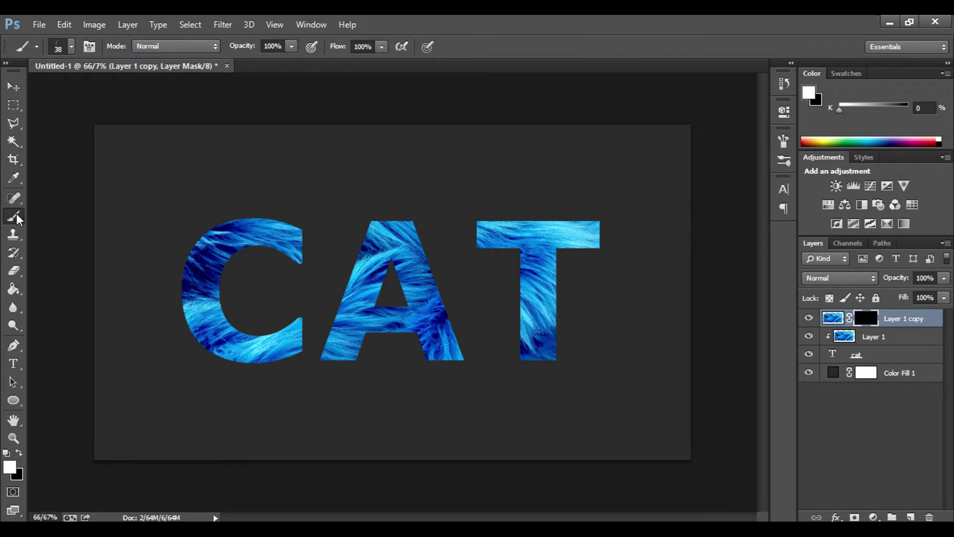
click(72, 46)
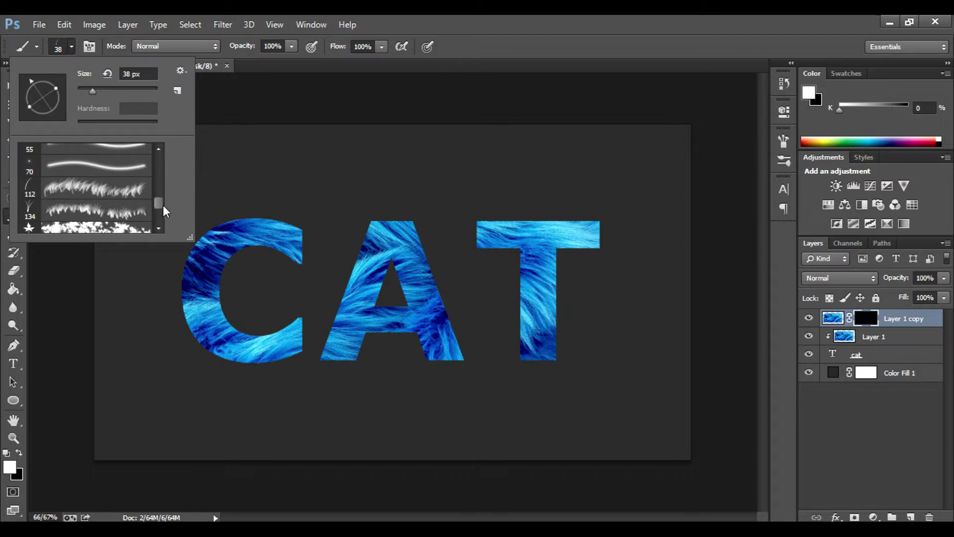
drag(162, 205, 161, 204)
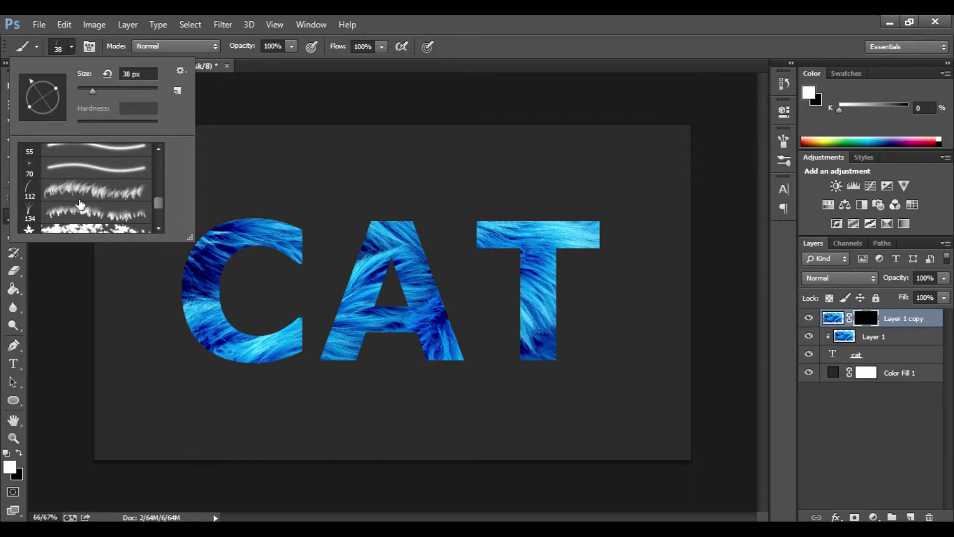
click(121, 193)
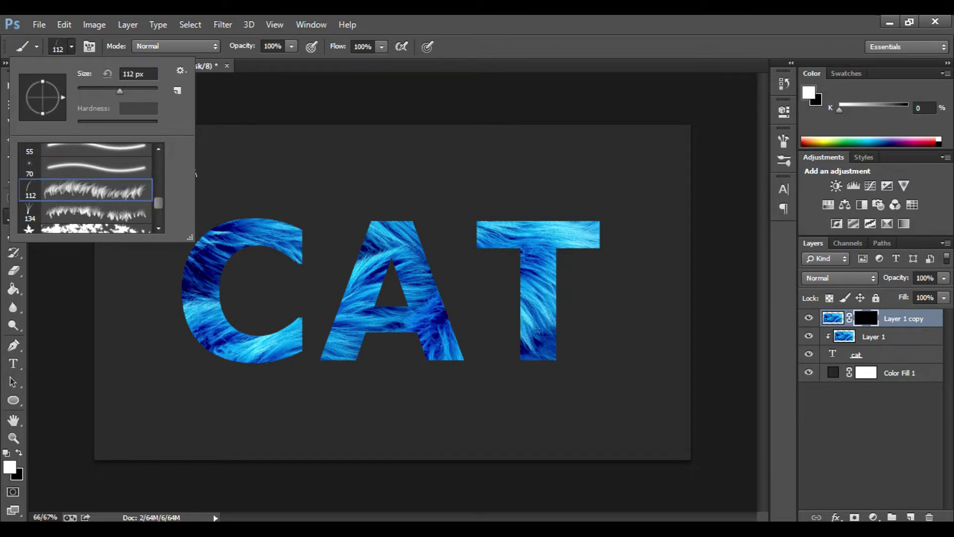
click(110, 89)
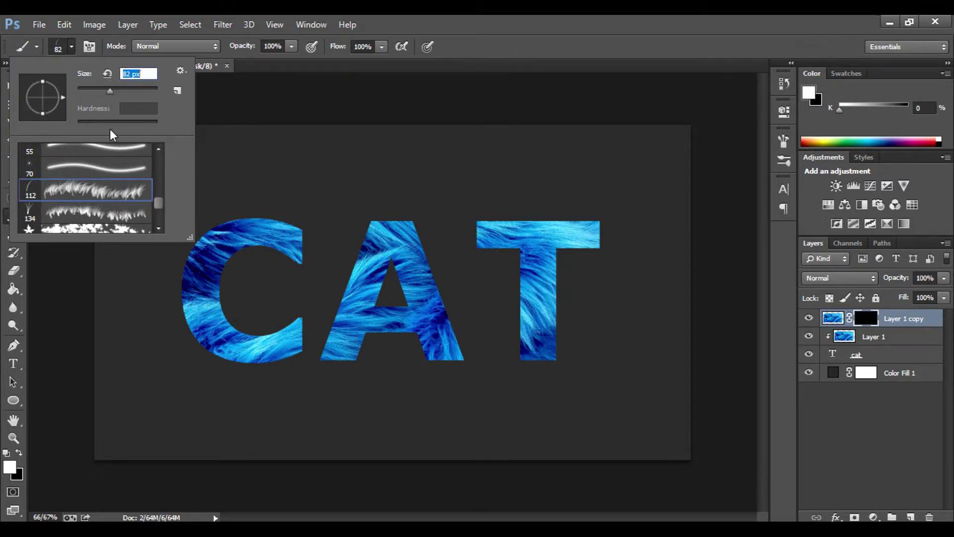
double_click(107, 194)
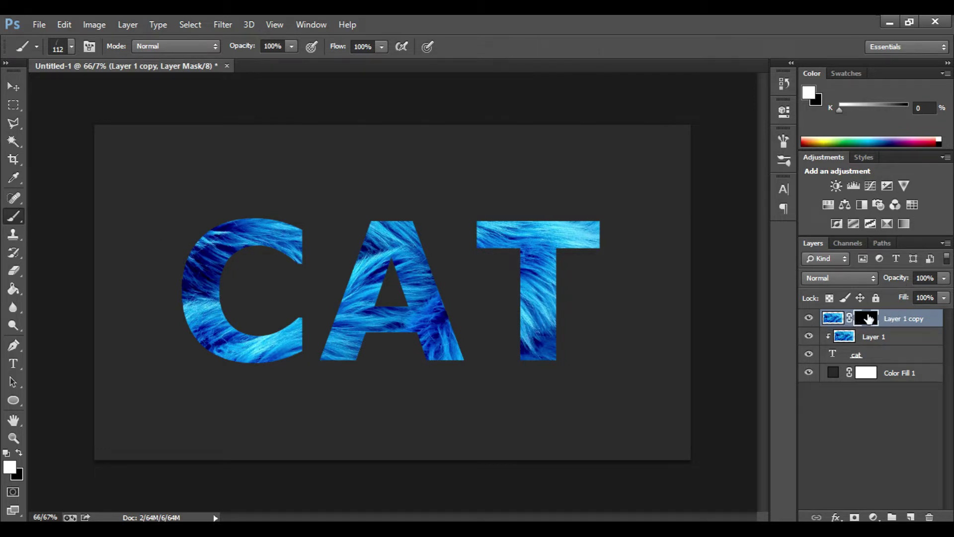
Try grass brush strokes along the T's top edge on the Layer 1 copy mask, and undo them
mouse_move(487, 219)
mouse_down()
mouse_move(493, 194)
mouse_move(519, 192)
mouse_up()
click(532, 205)
key(ctrl+plus)
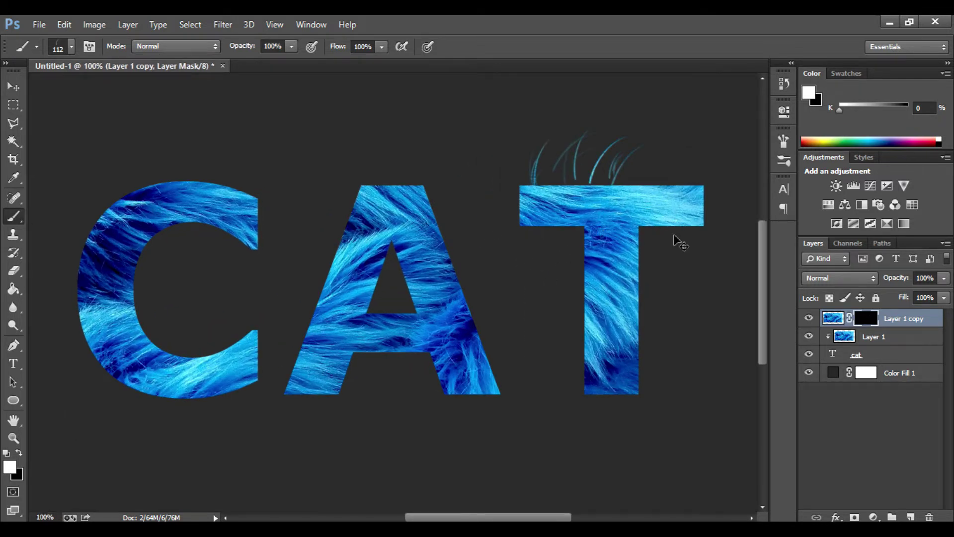
key(ctrl+z)
key(ctrl+z)
key(ctrl+alt+z)
key(ctrl+alt+z)
key(ctrl+alt+z)
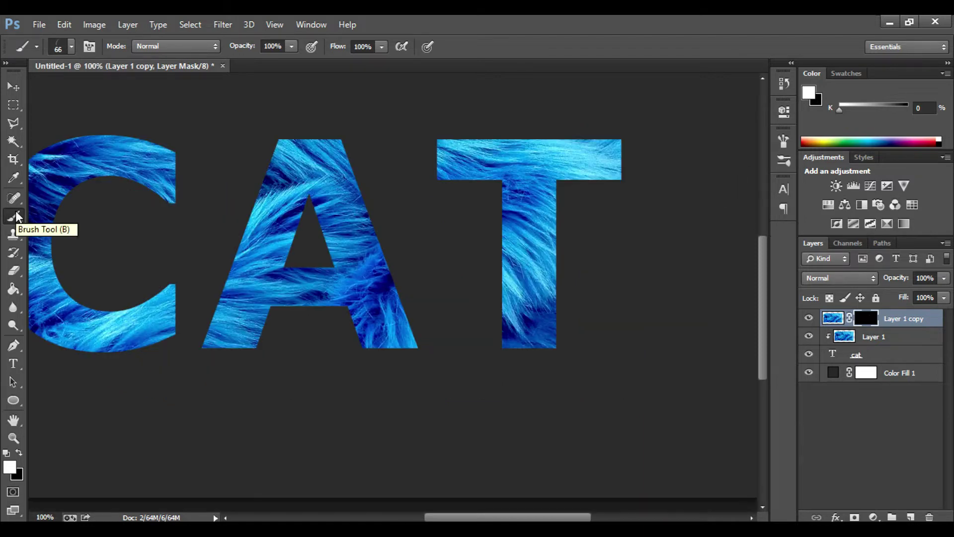
Open the brush settings, leave Color Dynamics off and show the brush tip shape options
click(784, 141)
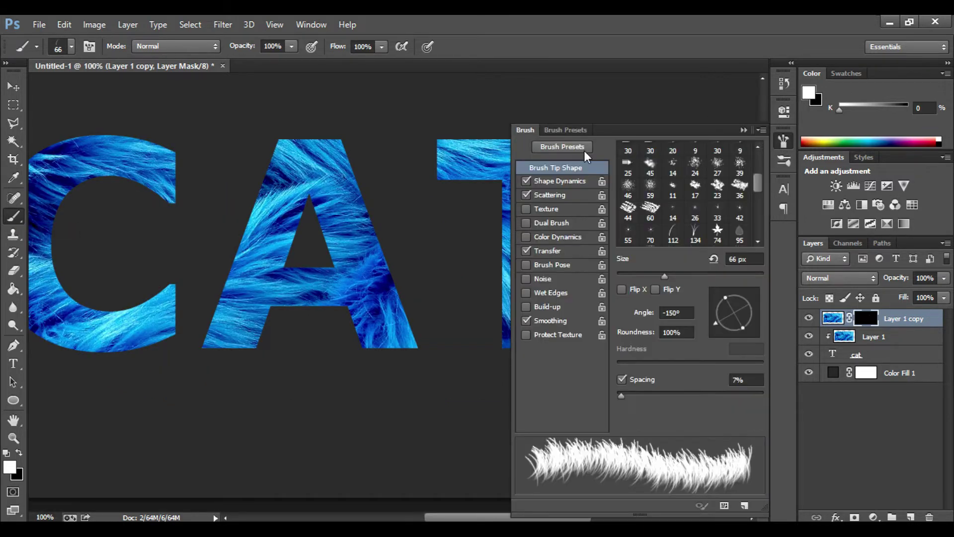
drag(387, 159, 186, 244)
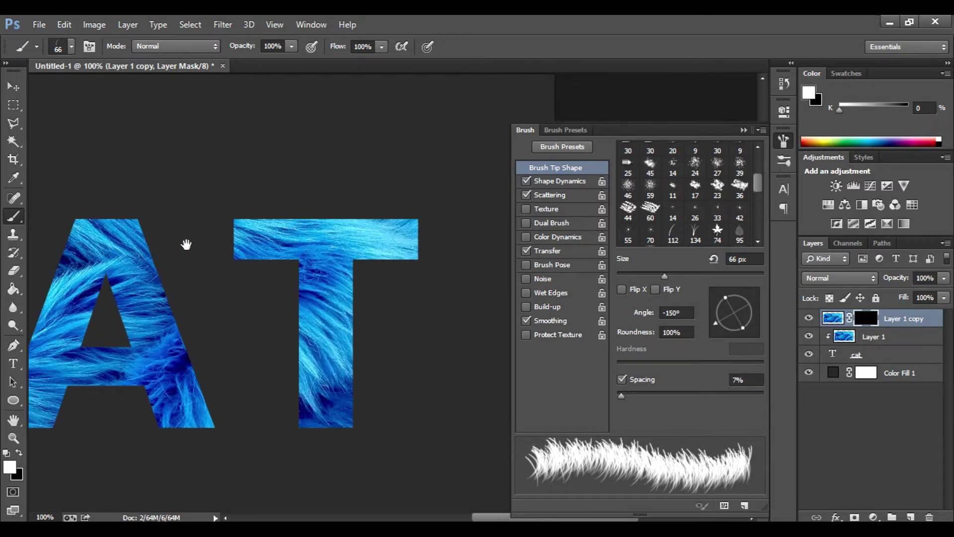
key(ctrl+plus)
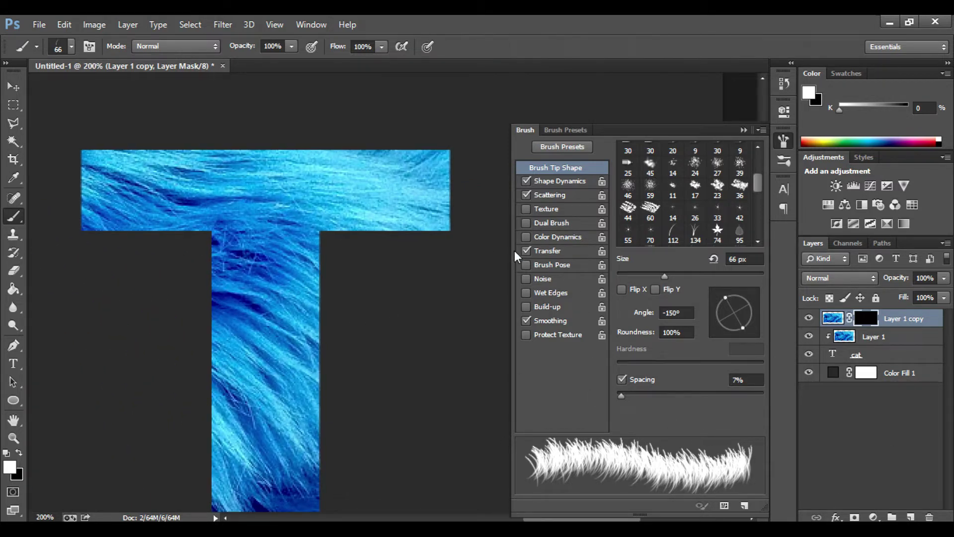
click(538, 236)
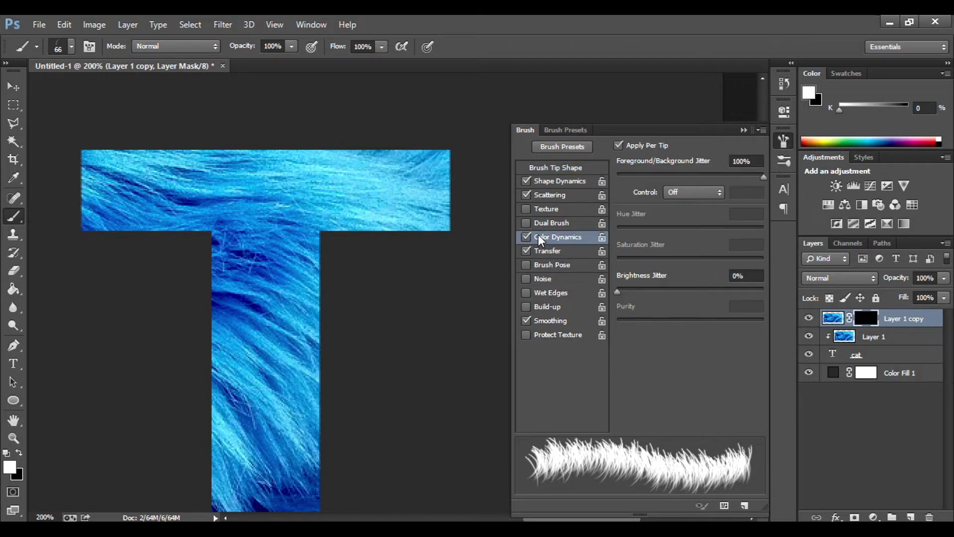
click(526, 236)
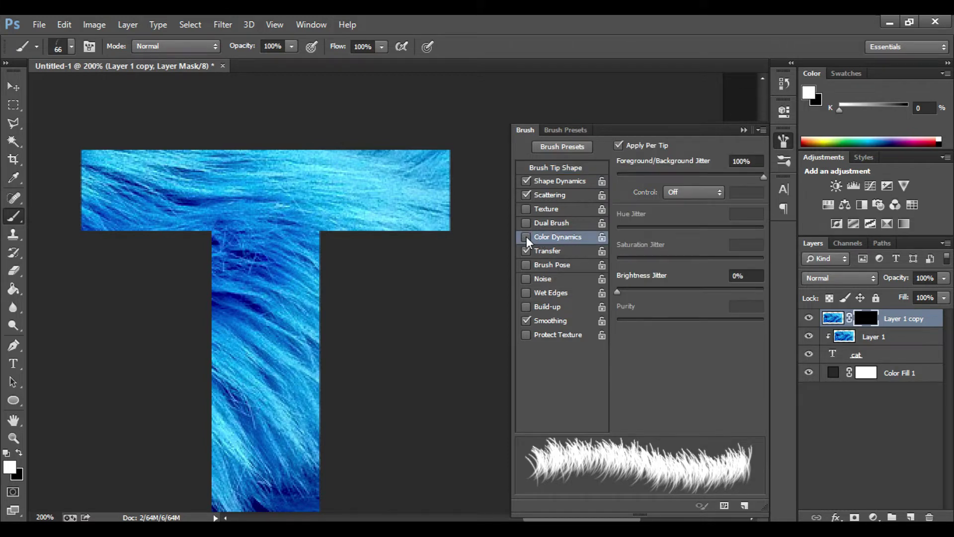
click(542, 167)
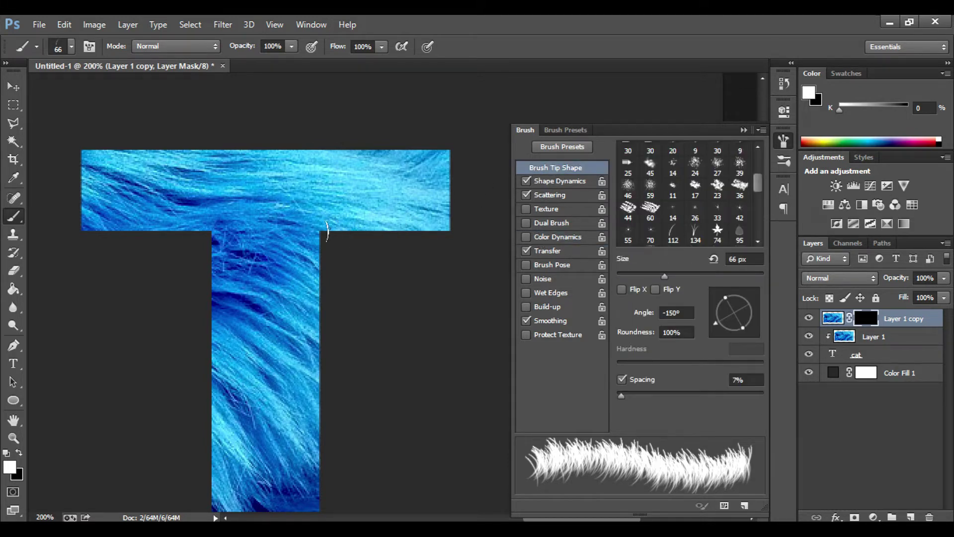
Paint white fur strokes on the mask along the undersides of the T's crossbar and the bottom of its stem
mouse_move(328, 231)
mouse_down()
mouse_move(412, 210)
mouse_move(428, 210)
mouse_move(430, 222)
mouse_move(397, 230)
mouse_move(434, 224)
mouse_move(388, 223)
mouse_up()
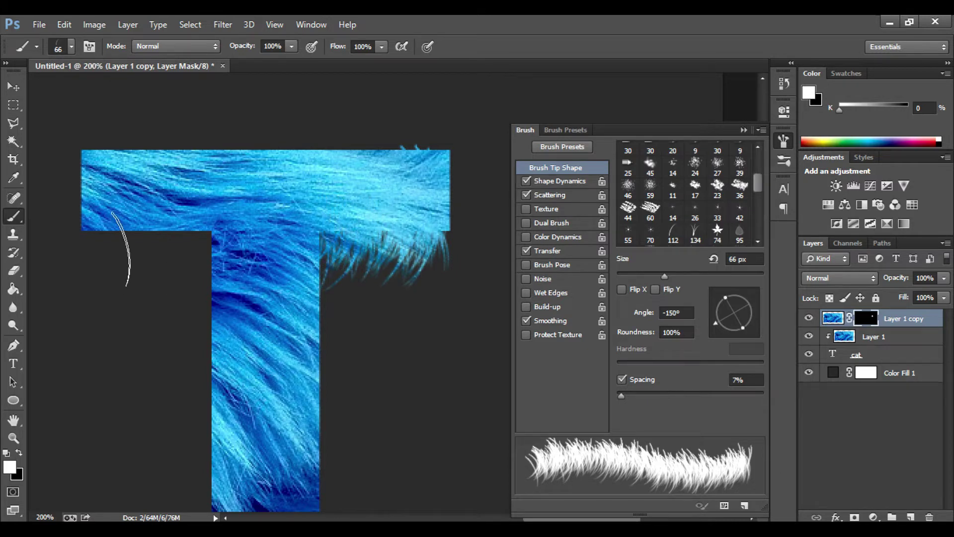
drag(207, 234, 97, 230)
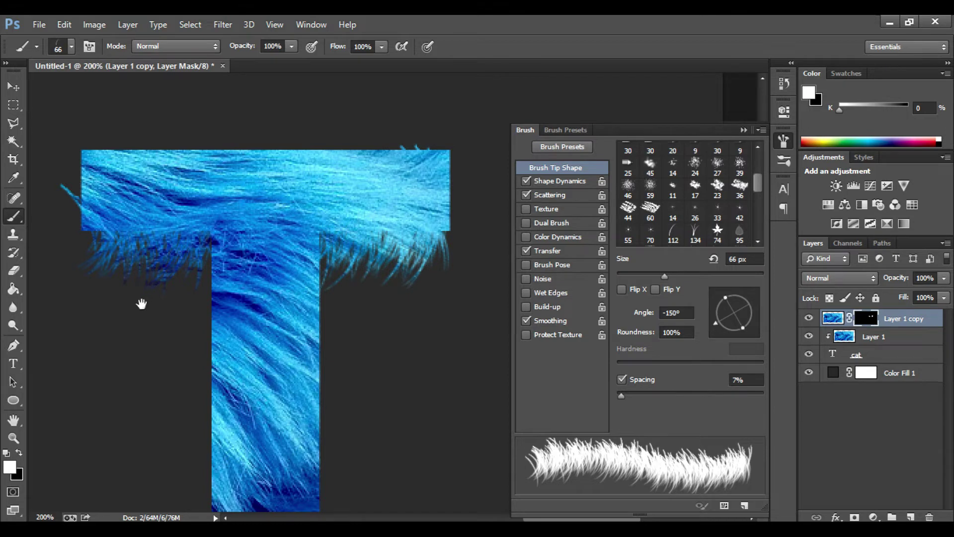
drag(126, 349, 222, 89)
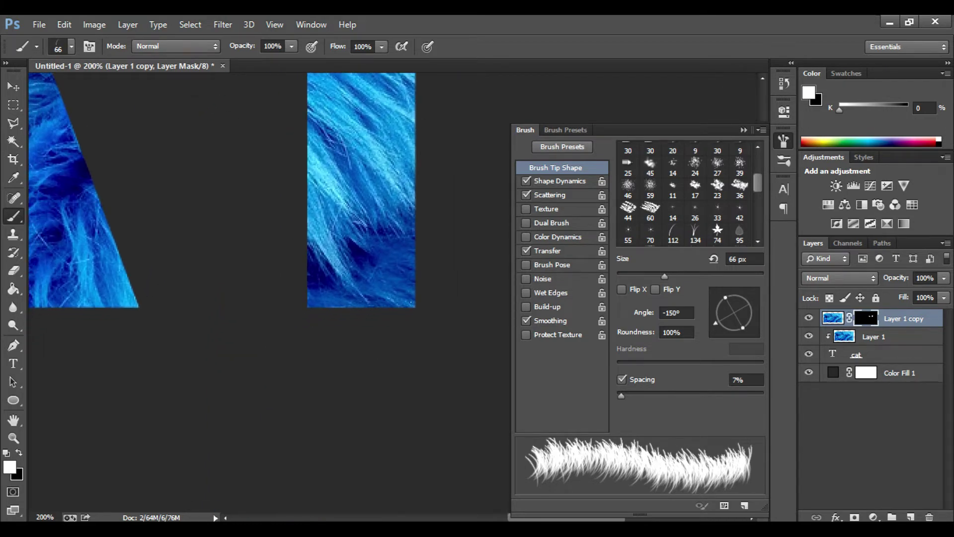
mouse_move(418, 314)
mouse_down()
mouse_move(328, 318)
mouse_move(307, 297)
mouse_up()
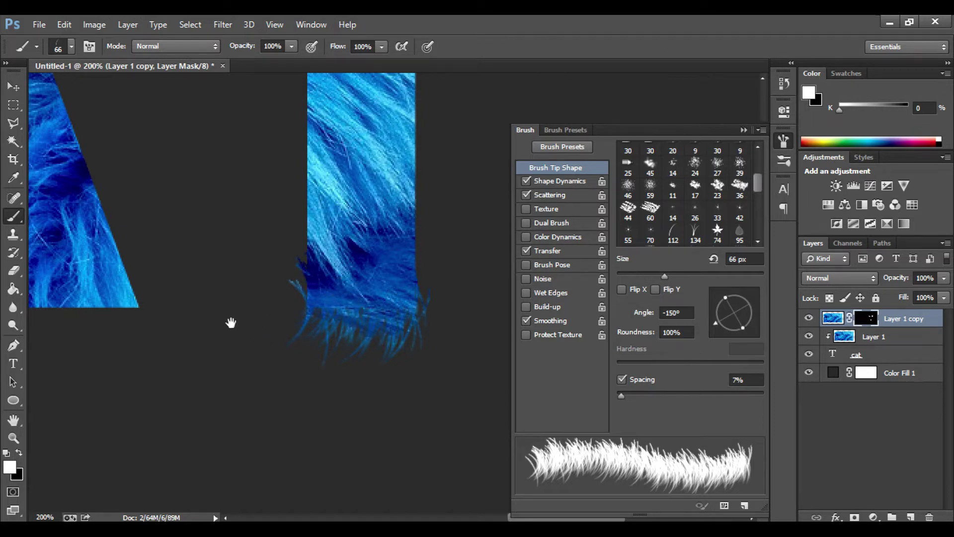
Paint fur along the bottom edges of both legs of the A and the underside of its crossbar
drag(231, 323, 493, 336)
mouse_move(391, 323)
mouse_down()
mouse_move(310, 306)
mouse_move(301, 308)
mouse_move(298, 338)
mouse_move(274, 279)
mouse_up()
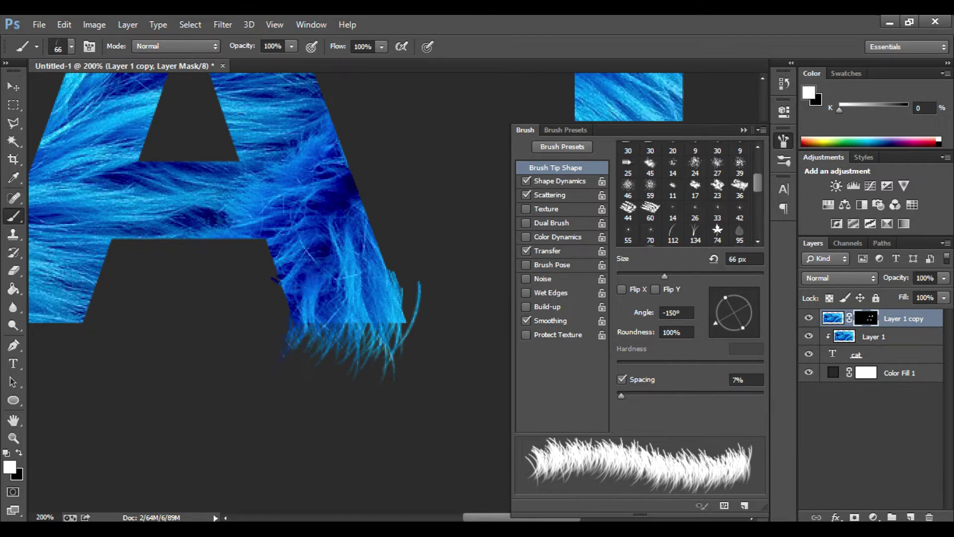
drag(317, 316, 361, 317)
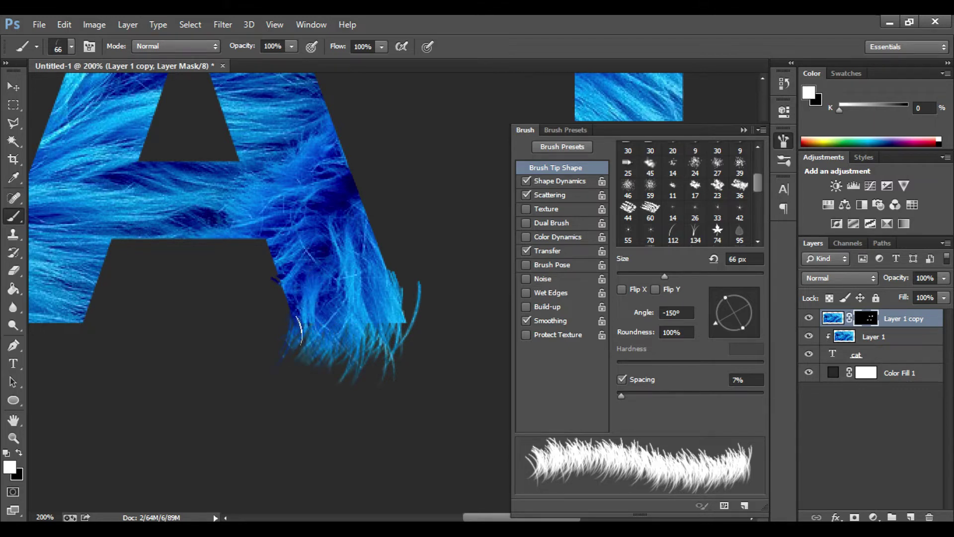
drag(181, 323, 283, 344)
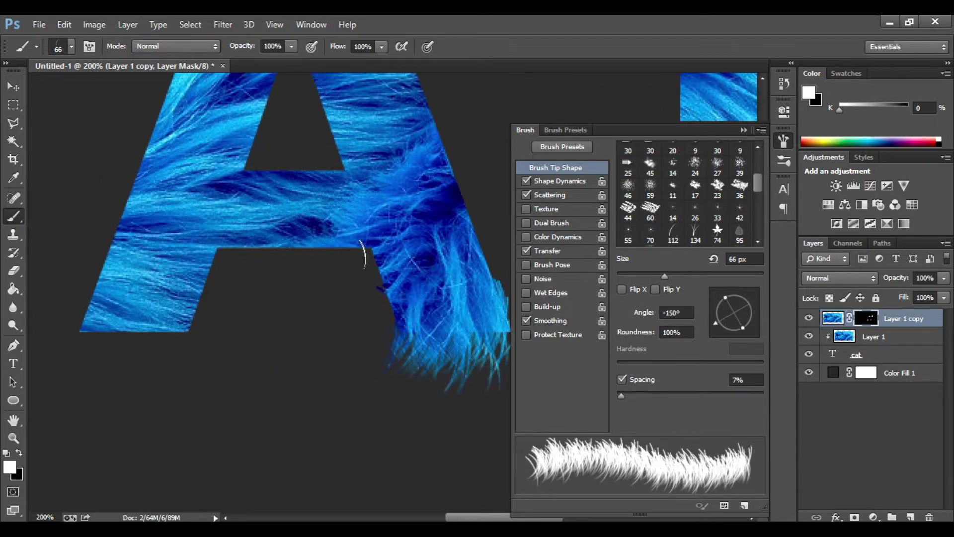
mouse_move(362, 255)
mouse_down()
mouse_move(219, 241)
mouse_move(244, 251)
mouse_move(352, 247)
mouse_up()
mouse_move(189, 323)
mouse_down()
mouse_move(174, 334)
mouse_move(105, 327)
mouse_up()
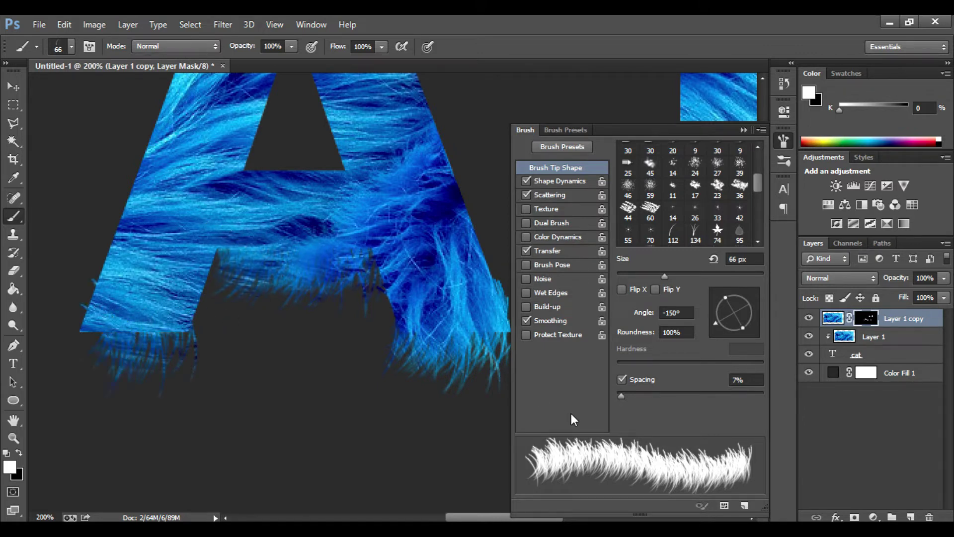
Set the brush tip angle to 45° and paint upward fur on the A's crossbar inside the opening and on its top edge
mouse_move(725, 319)
mouse_down()
mouse_move(726, 329)
mouse_move(744, 324)
mouse_move(745, 302)
mouse_up()
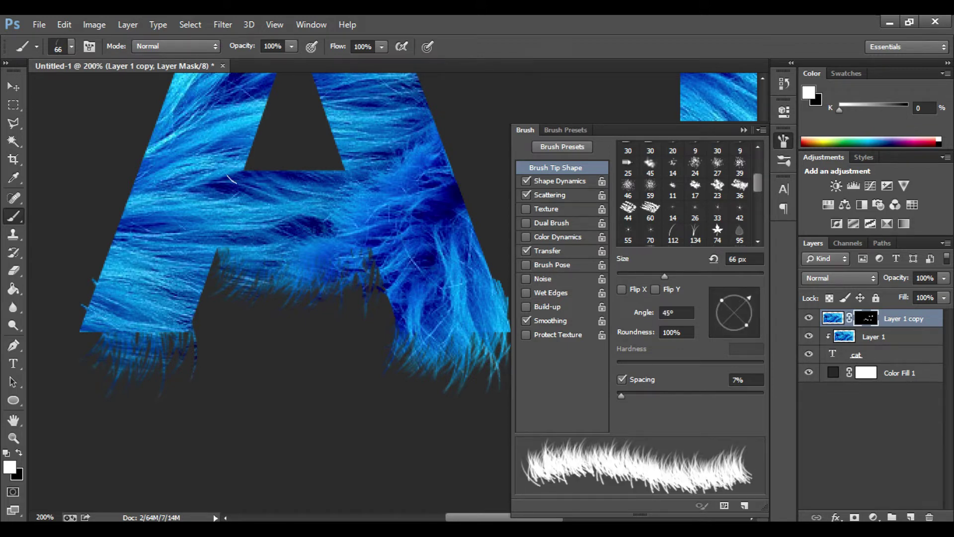
mouse_move(257, 172)
mouse_down()
mouse_move(338, 185)
mouse_move(290, 175)
mouse_up()
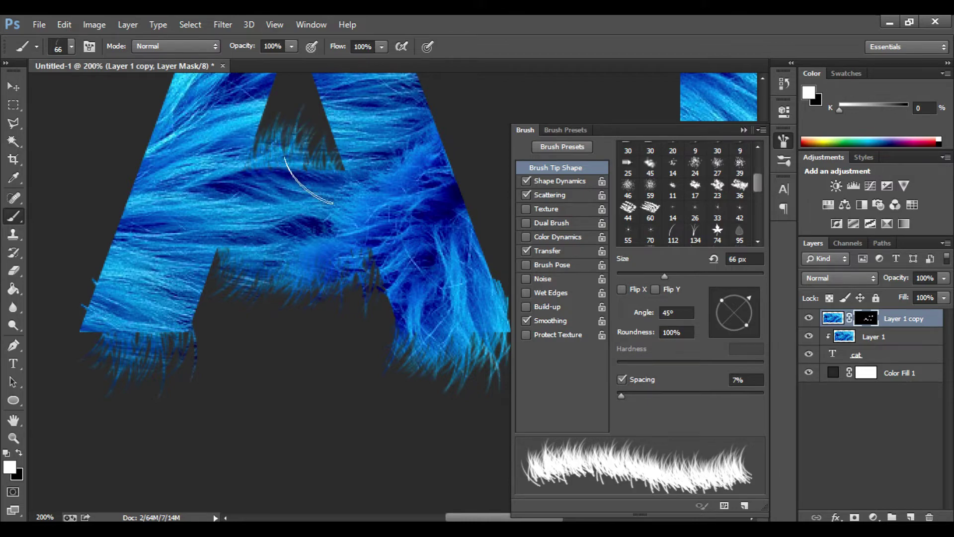
drag(390, 152, 224, 430)
drag(94, 206, 135, 193)
drag(77, 196, 49, 213)
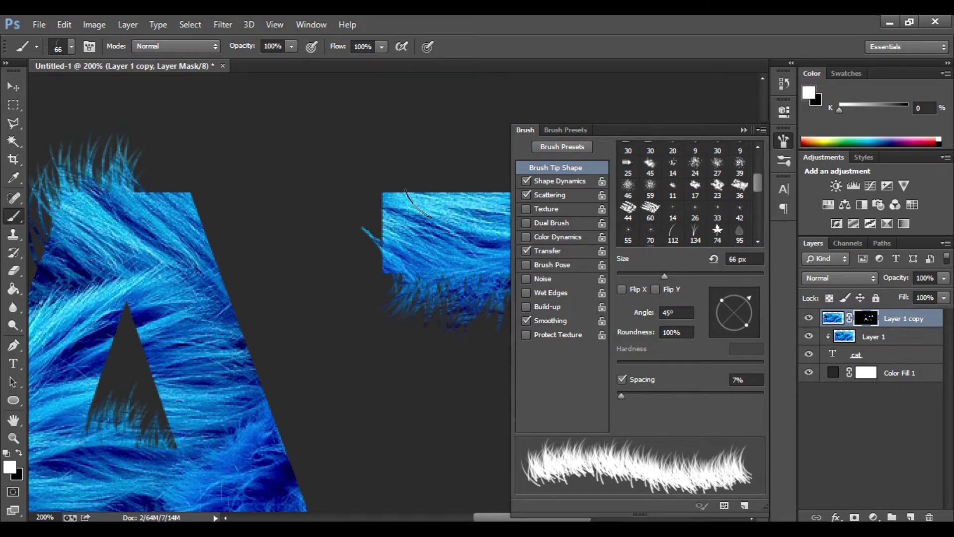
Paint upward fur along the left and middle parts of the T's top edge
drag(406, 193, 443, 193)
mouse_move(439, 244)
mouse_down()
mouse_move(269, 273)
mouse_move(364, 222)
mouse_move(417, 226)
mouse_up()
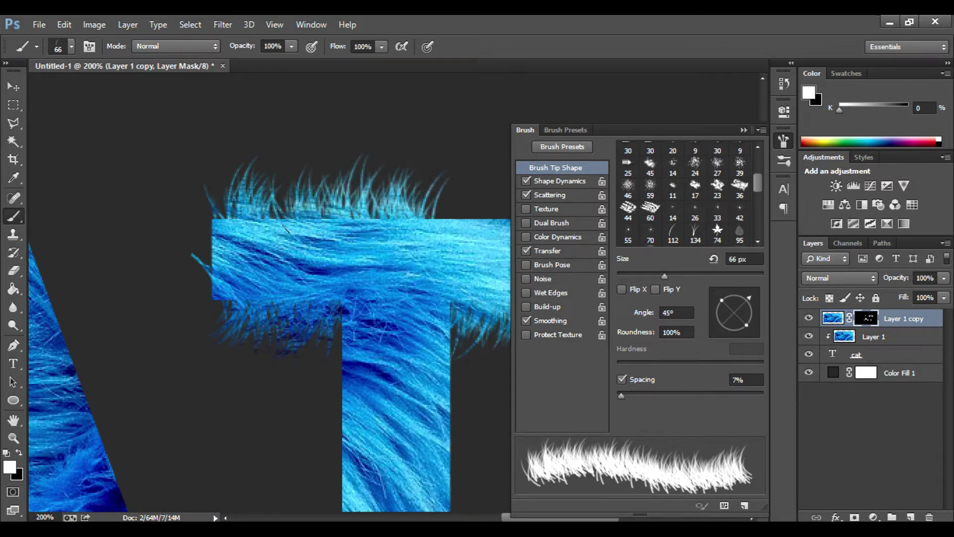
click(284, 229)
click(287, 235)
Set the brush tip angle to -3° and paint fur along the rest of the T's top edge, touching up its middle
drag(377, 276, 186, 275)
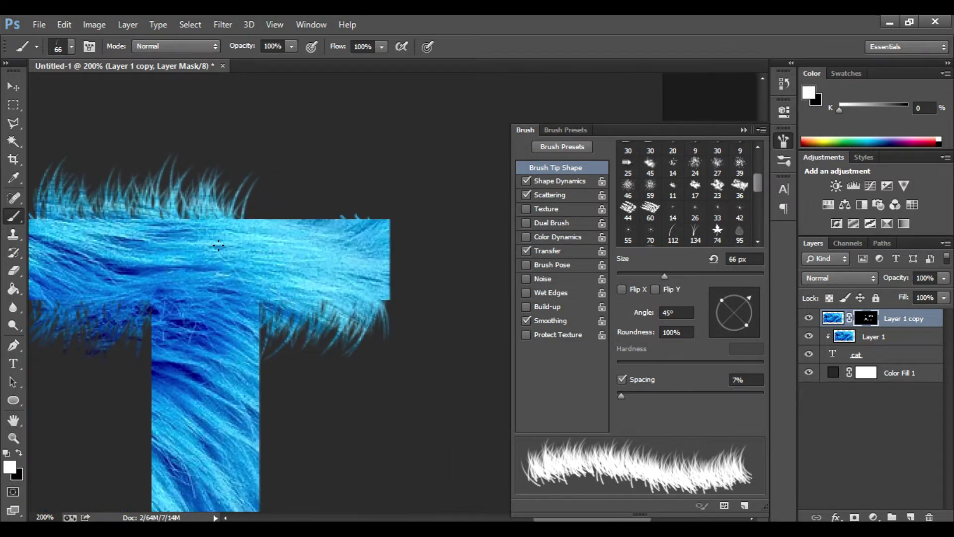
drag(748, 313, 750, 314)
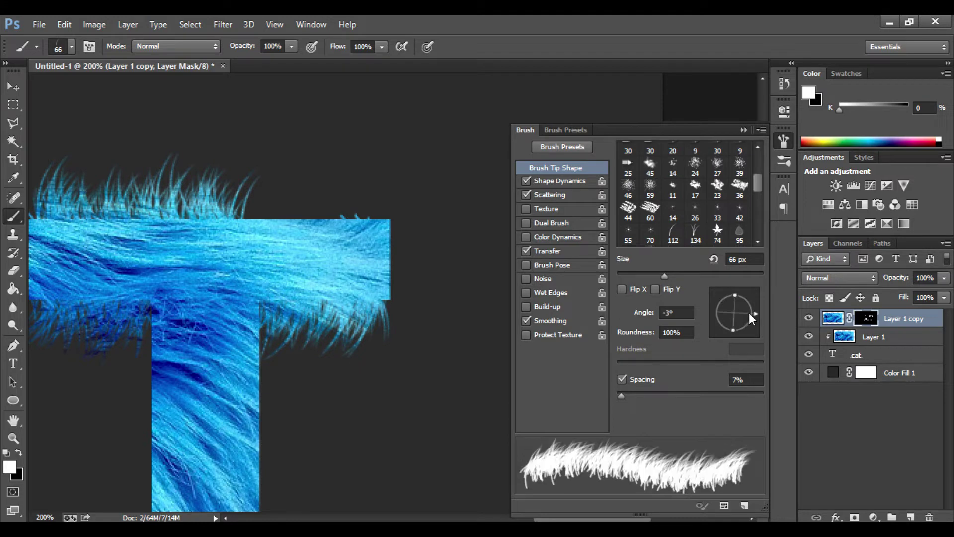
mouse_move(240, 219)
mouse_down()
mouse_move(393, 218)
mouse_move(373, 219)
mouse_up()
mouse_move(194, 216)
mouse_down()
mouse_move(141, 215)
mouse_move(82, 219)
mouse_move(161, 236)
mouse_up()
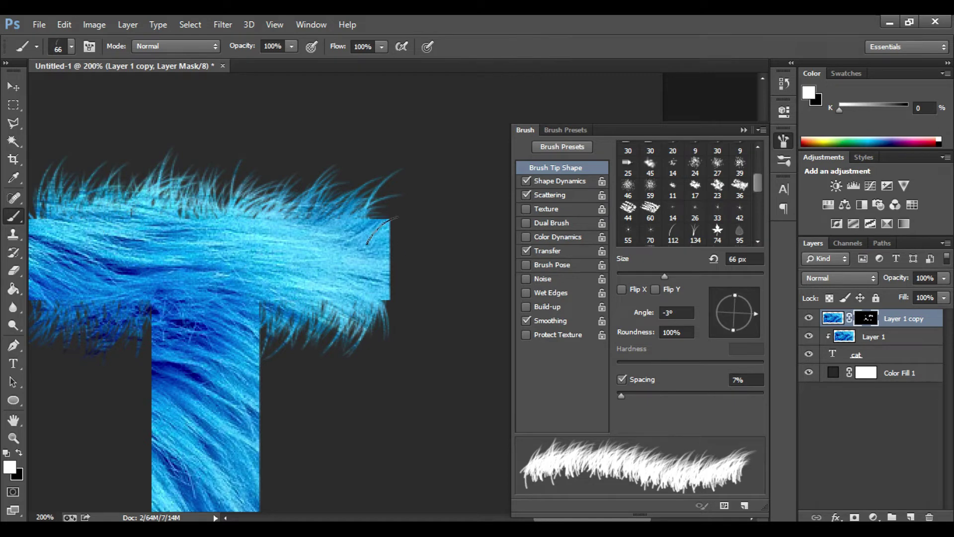
Paint fur down the right end of the T's crossbar, changing the brush tip angle to -99° for the outward strands
drag(382, 220, 384, 260)
drag(752, 332, 728, 328)
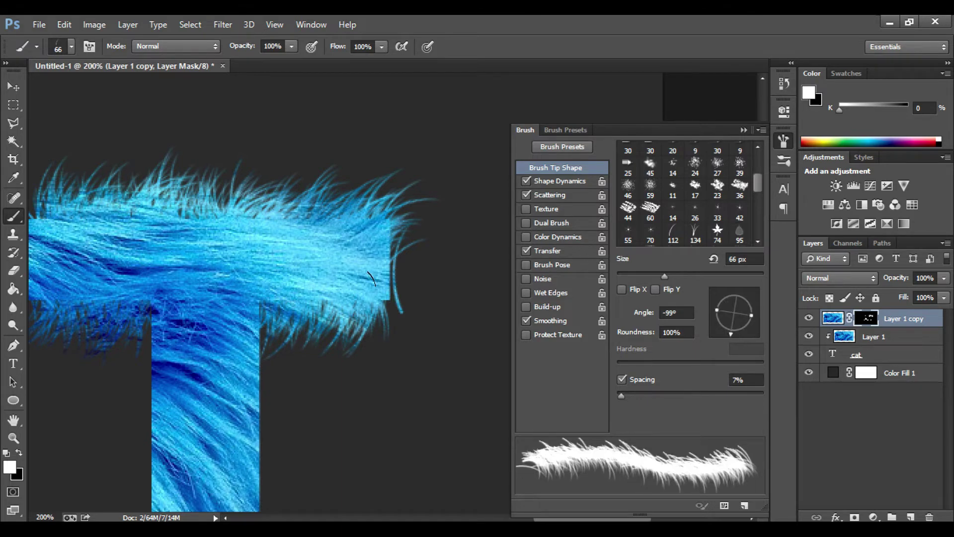
mouse_move(386, 253)
mouse_down()
mouse_move(378, 300)
mouse_move(383, 265)
mouse_up()
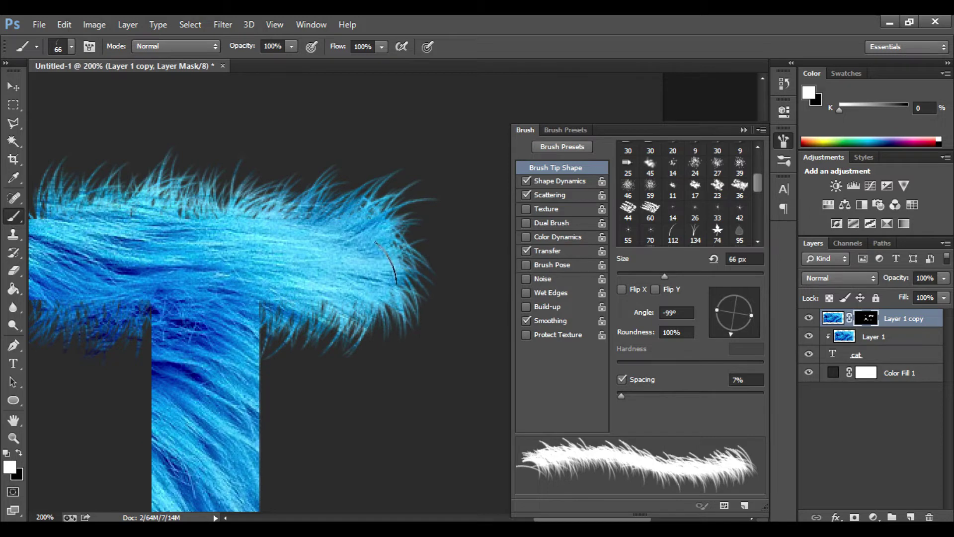
Set the brush tip angle to 90° and paint outward fur along the left end of the T's crossbar
drag(181, 302, 353, 307)
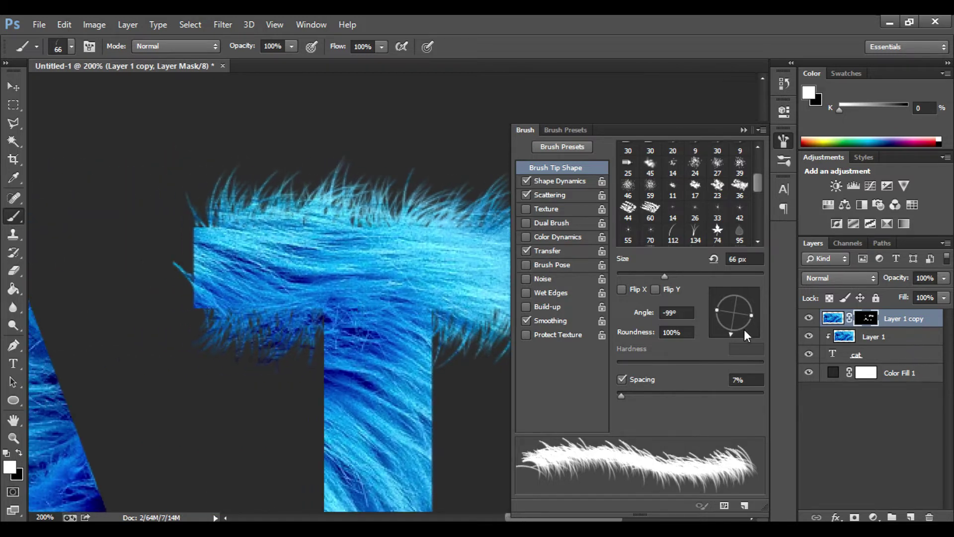
drag(719, 308, 716, 299)
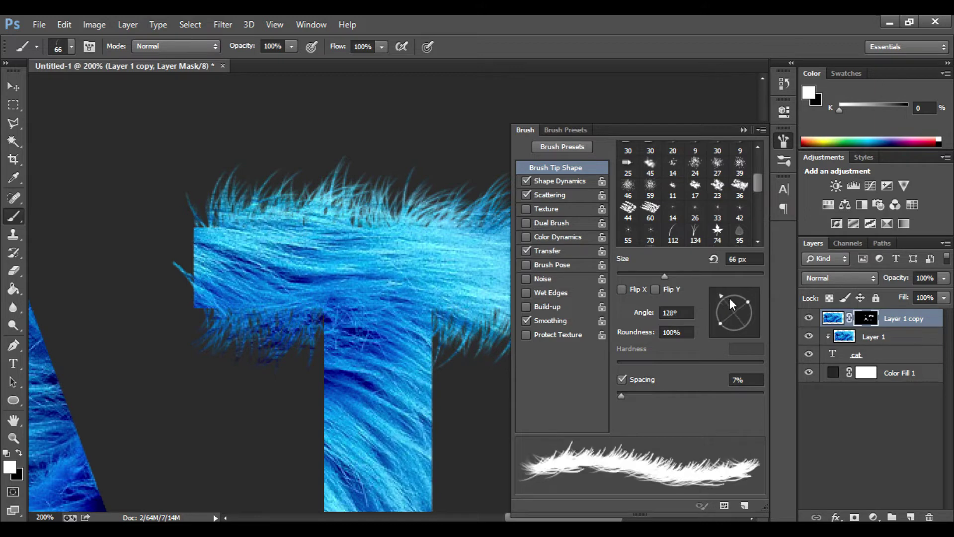
drag(729, 297, 735, 296)
mouse_move(190, 317)
mouse_down()
mouse_move(206, 284)
mouse_move(180, 214)
mouse_move(205, 236)
mouse_up()
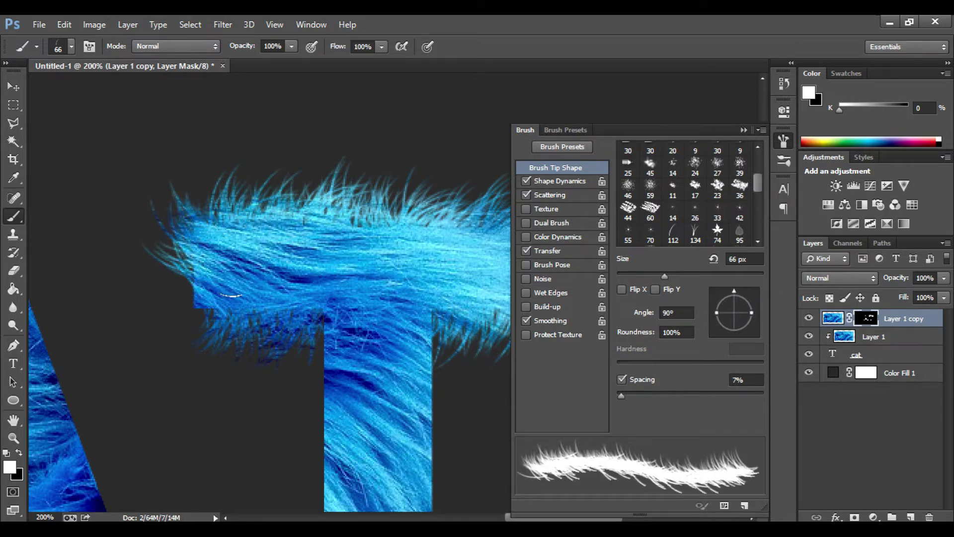
Set the brush tip angle to 138° and paint outward fur on the T crossbar's lower left corner and along the stem's left edge
click(722, 300)
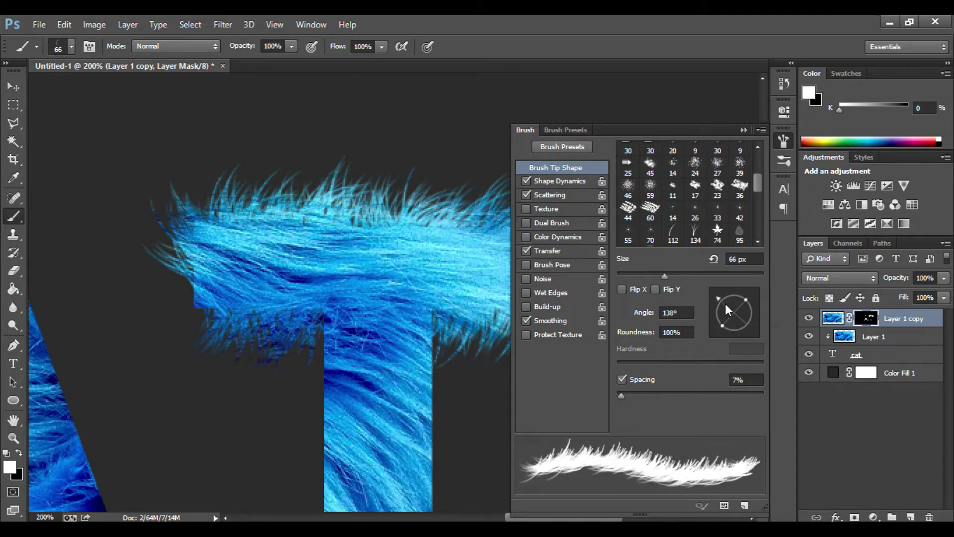
mouse_move(208, 277)
mouse_down()
mouse_move(192, 300)
mouse_move(209, 310)
mouse_move(186, 285)
mouse_move(205, 263)
mouse_up()
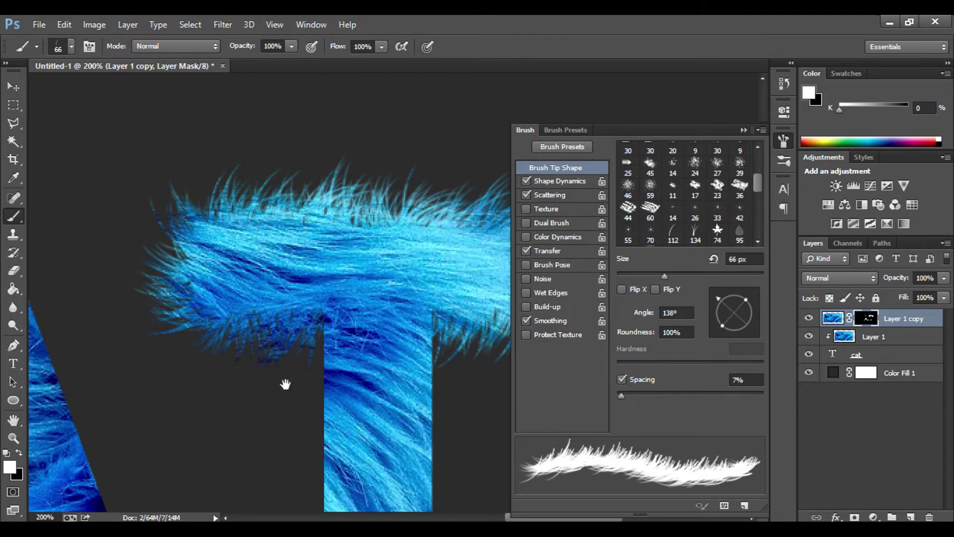
drag(283, 383, 293, 190)
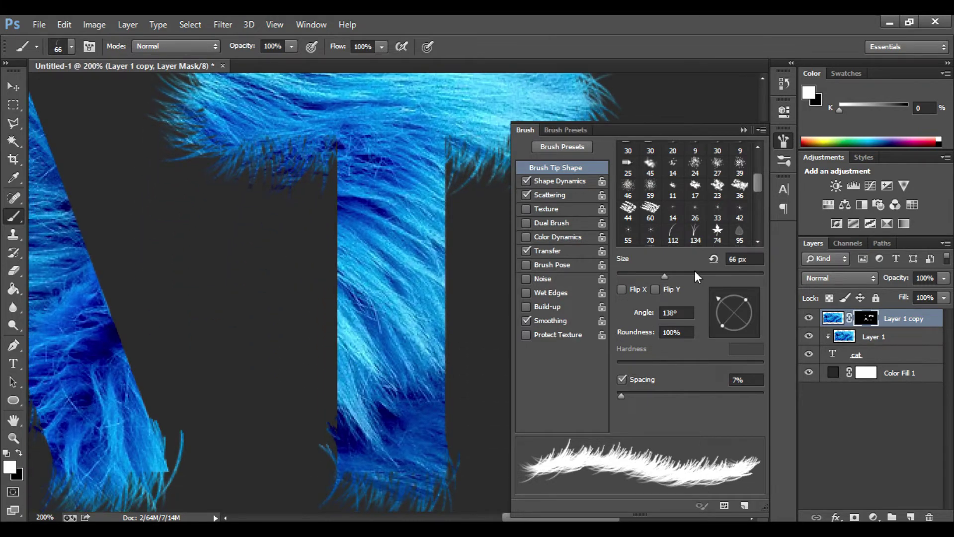
mouse_move(338, 423)
mouse_down()
mouse_move(346, 448)
mouse_move(360, 415)
mouse_move(354, 462)
mouse_up()
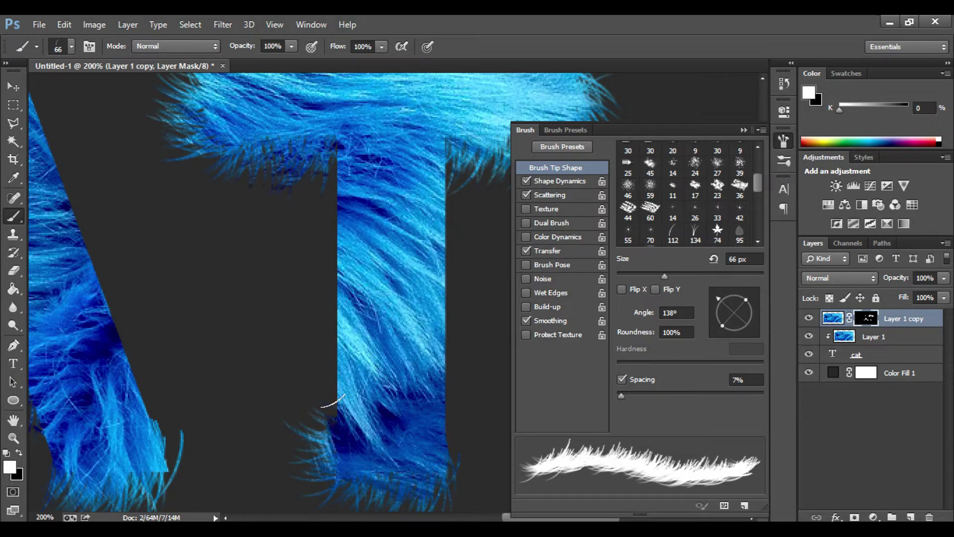
mouse_move(334, 400)
mouse_down()
mouse_move(346, 381)
mouse_move(357, 321)
mouse_move(358, 169)
mouse_up()
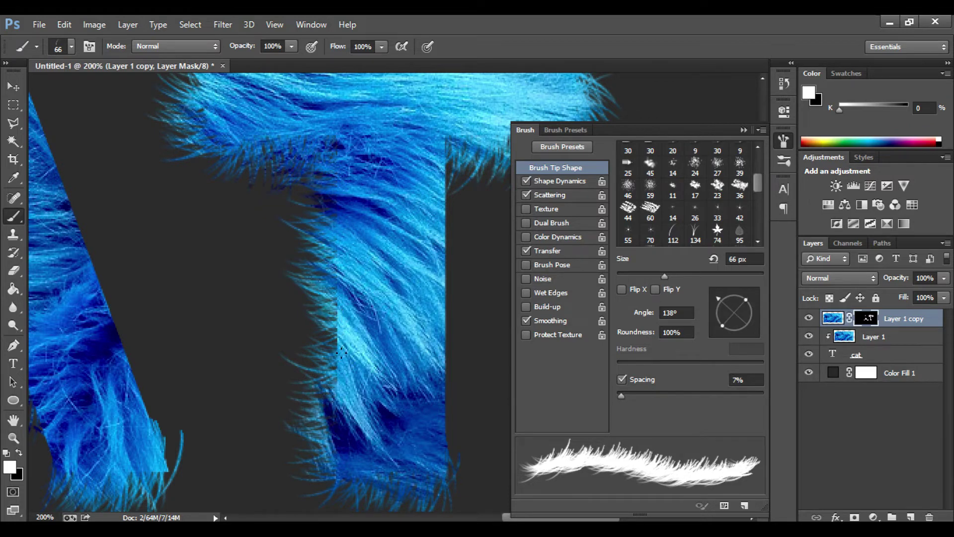
drag(339, 388, 345, 316)
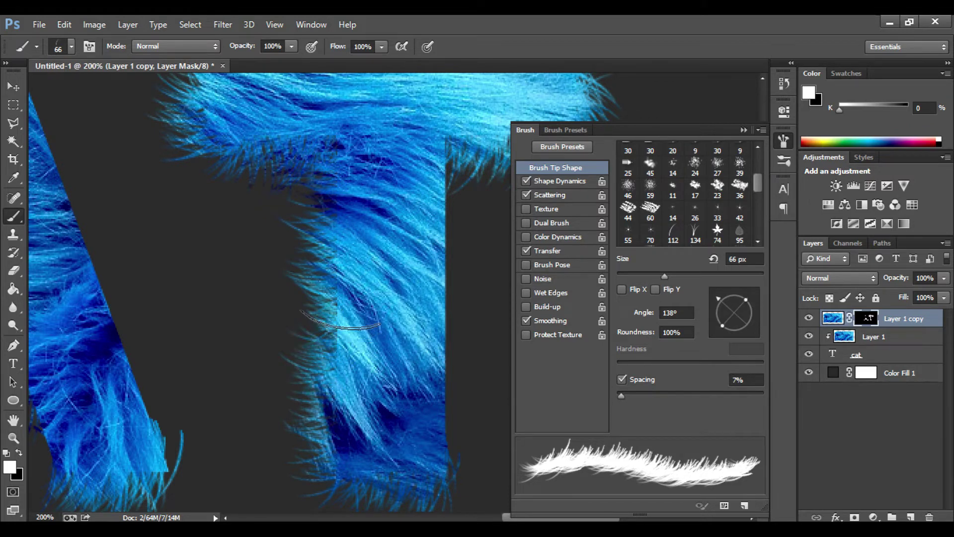
Set the brush tip angle to -90° and paint fur down the T stem's right edge, touching up its upper part at -115°
mouse_move(751, 312)
mouse_down()
mouse_move(747, 329)
mouse_move(734, 332)
mouse_up()
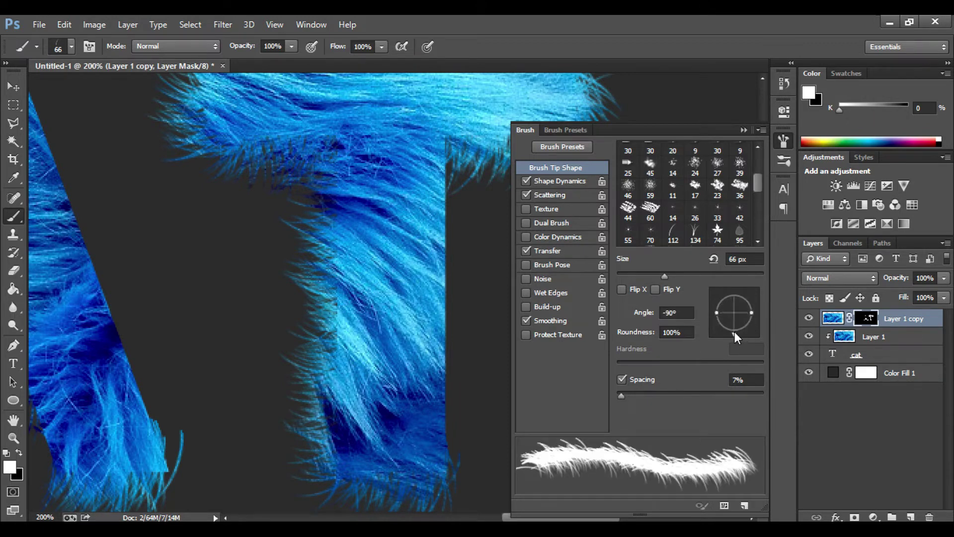
drag(437, 157, 417, 370)
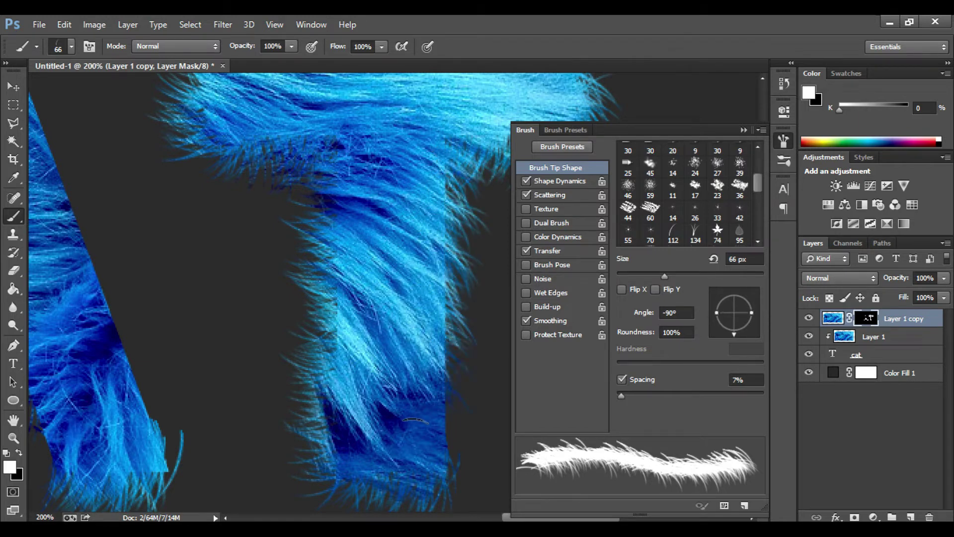
mouse_move(444, 325)
mouse_down()
mouse_move(427, 455)
mouse_move(436, 422)
mouse_move(433, 444)
mouse_up()
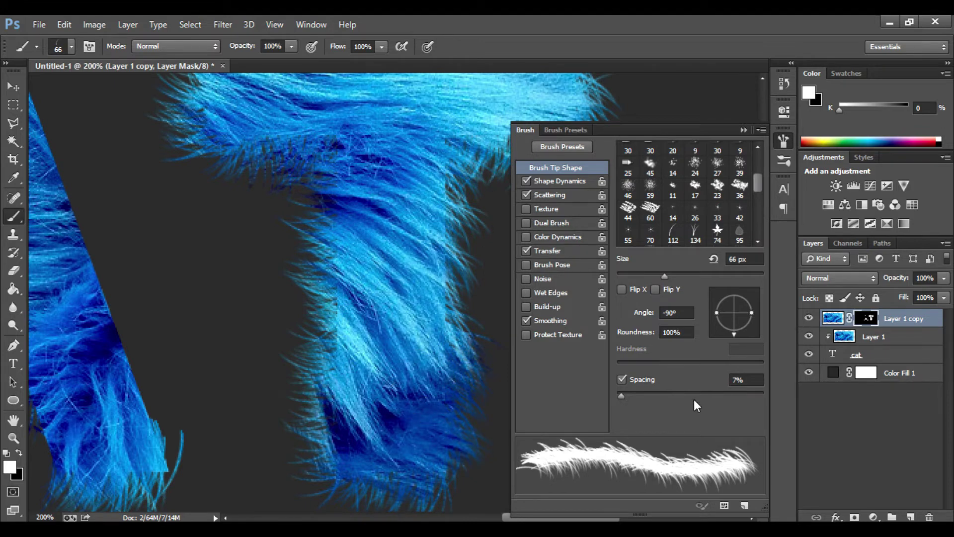
drag(738, 333, 727, 327)
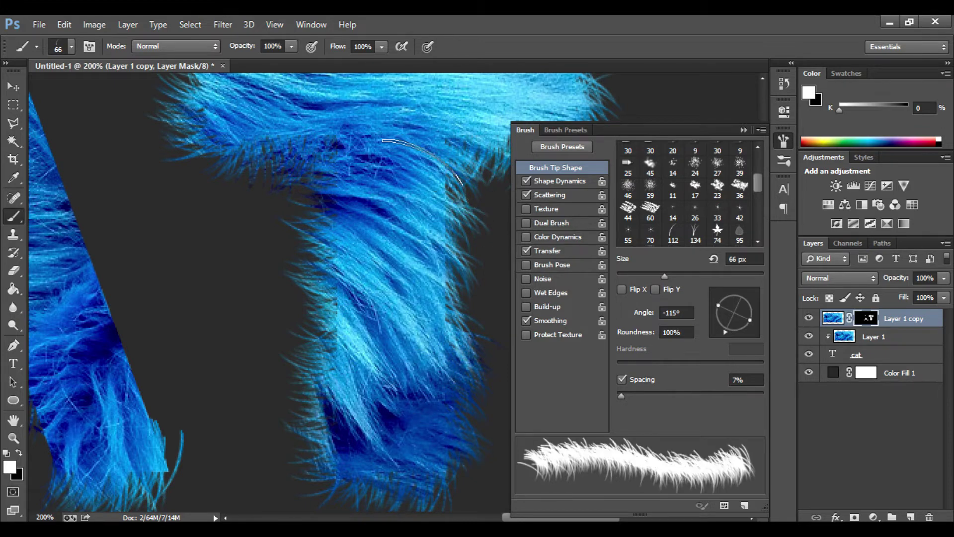
drag(419, 217, 421, 242)
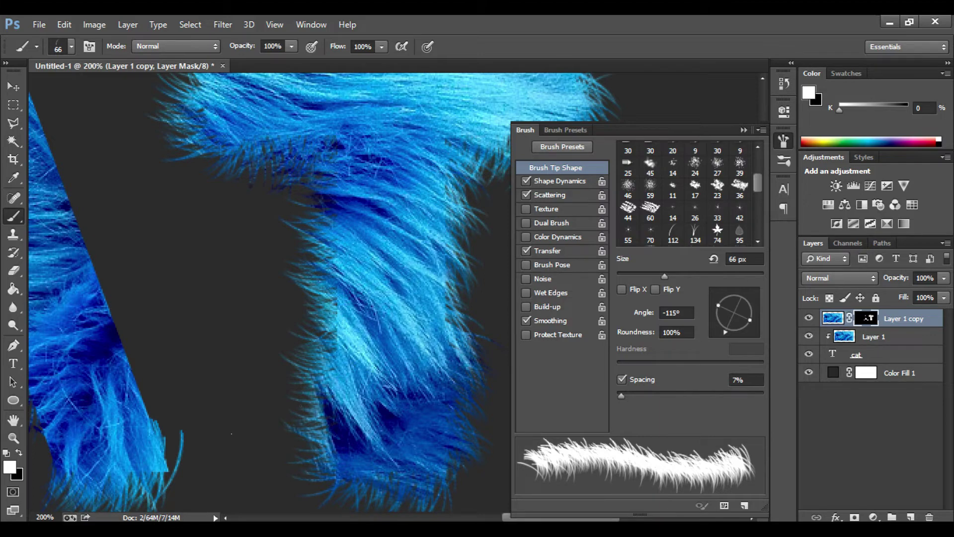
mouse_move(236, 307)
mouse_down()
mouse_move(190, 447)
mouse_move(100, 344)
mouse_move(210, 245)
mouse_move(402, 182)
mouse_move(434, 281)
mouse_up()
drag(273, 260, 295, 423)
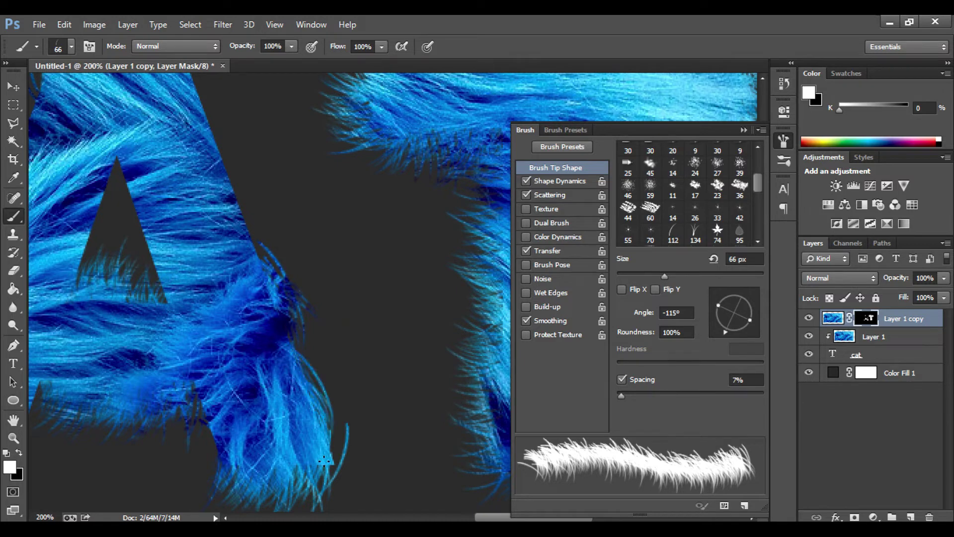
key(ctrl+alt+z)
key(ctrl+alt+z)
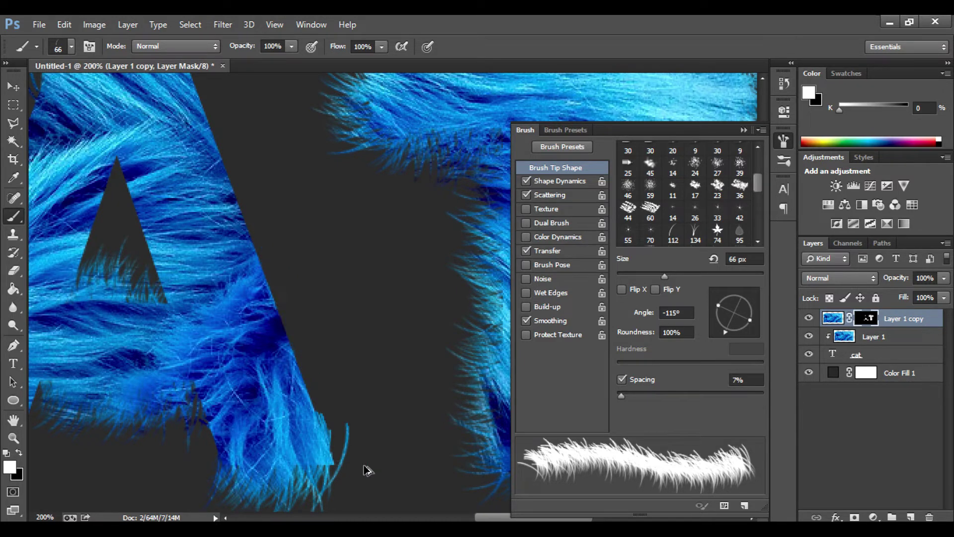
drag(735, 329, 736, 332)
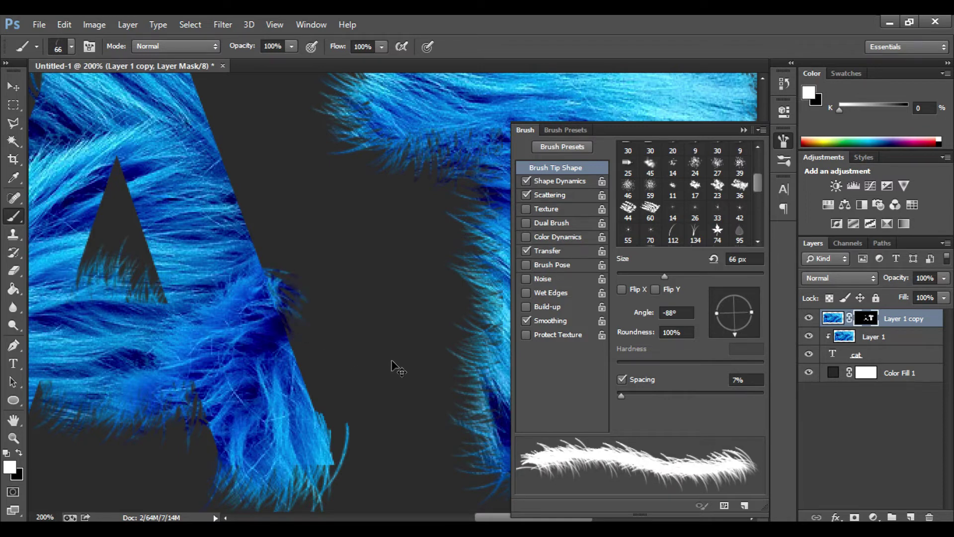
Paint outward fur along the A's whole right edge at a brush tip angle of -51°, and across the rest of its top edge at 7°
click(745, 326)
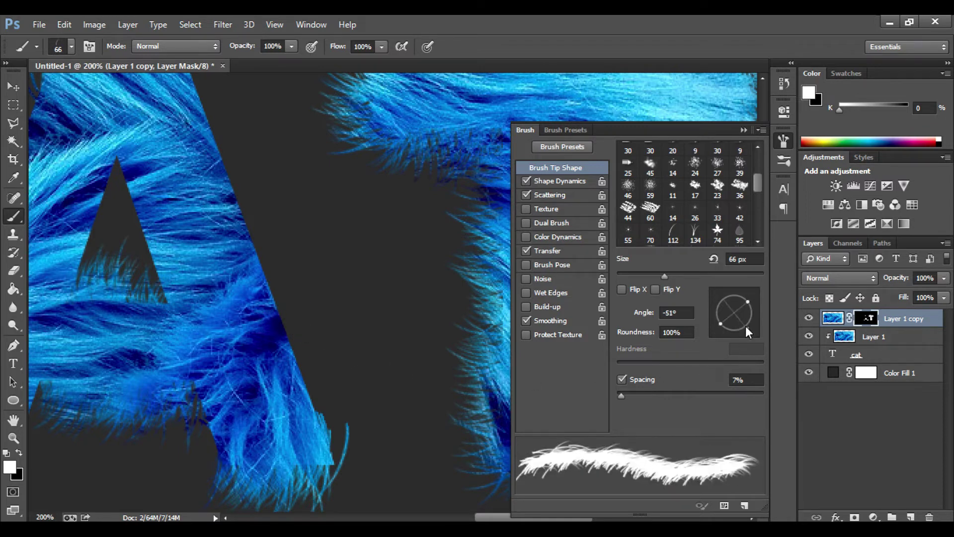
mouse_move(269, 315)
mouse_down()
mouse_move(280, 381)
mouse_move(318, 422)
mouse_move(307, 463)
mouse_move(340, 469)
mouse_up()
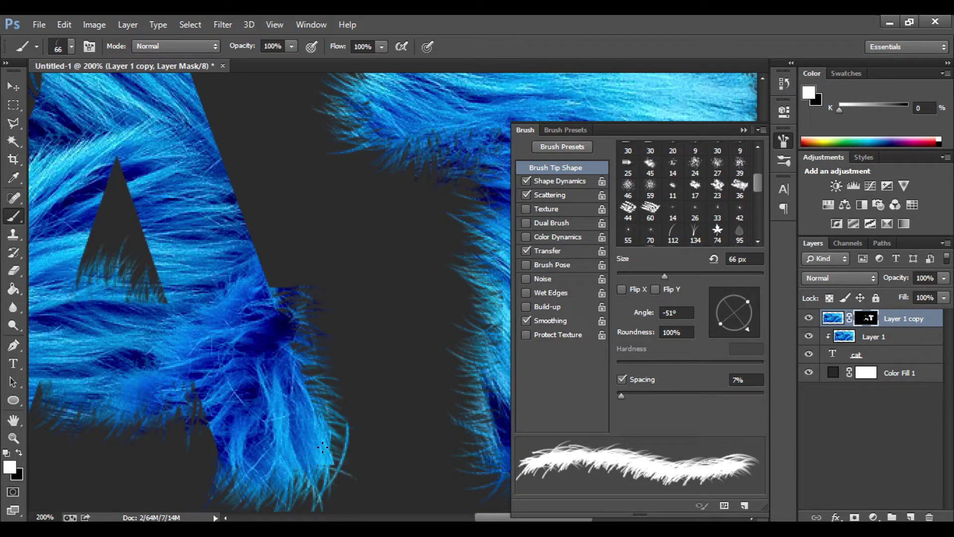
mouse_move(208, 128)
mouse_down()
mouse_move(242, 272)
mouse_move(248, 260)
mouse_move(247, 290)
mouse_move(228, 243)
mouse_move(244, 396)
mouse_move(215, 212)
mouse_move(207, 251)
mouse_up()
scroll(251, 271, up, 6)
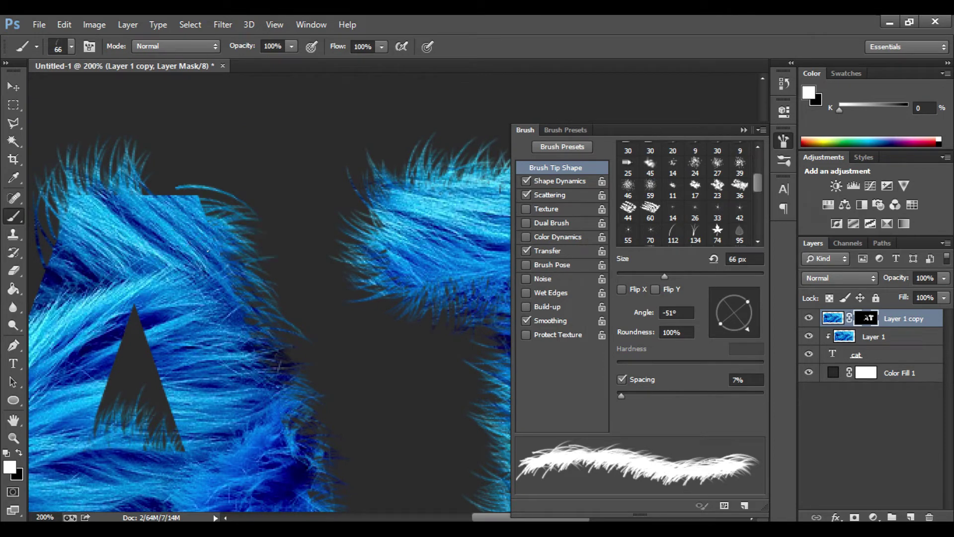
click(752, 309)
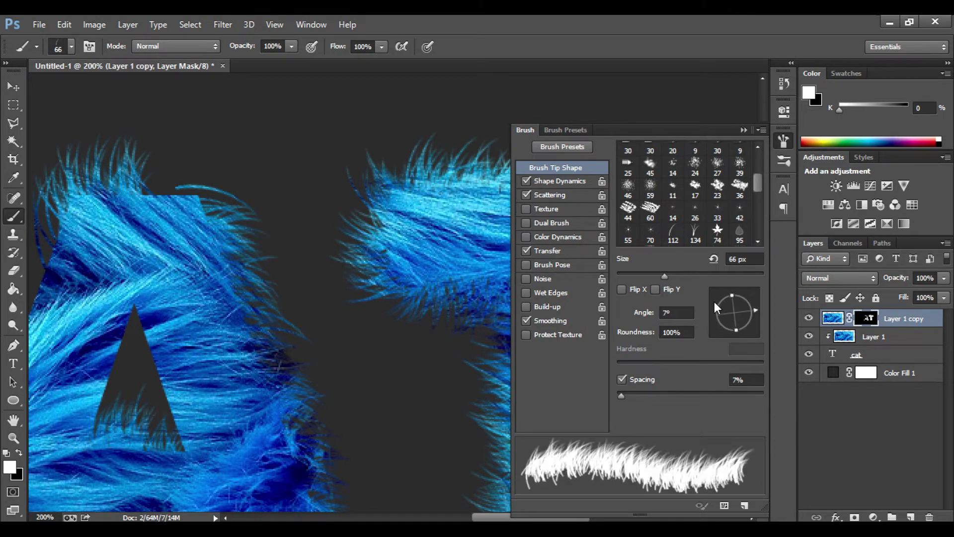
mouse_move(118, 188)
mouse_down()
mouse_move(174, 204)
mouse_move(183, 188)
mouse_move(206, 236)
mouse_move(181, 206)
mouse_up()
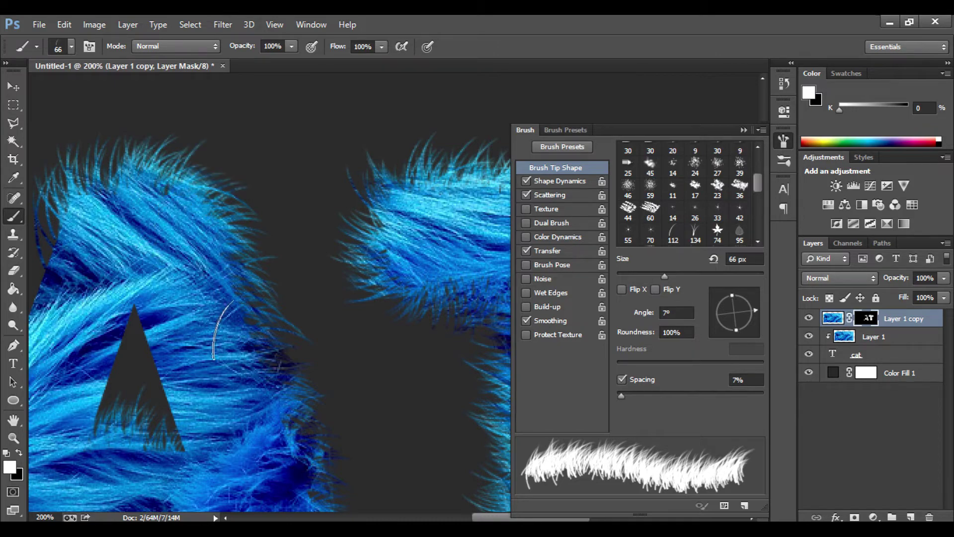
Set the brush tip angle to 67° and paint outward fur up the A's left edge from the crossbar level to the top
drag(225, 412, 254, 137)
drag(68, 234, 166, 292)
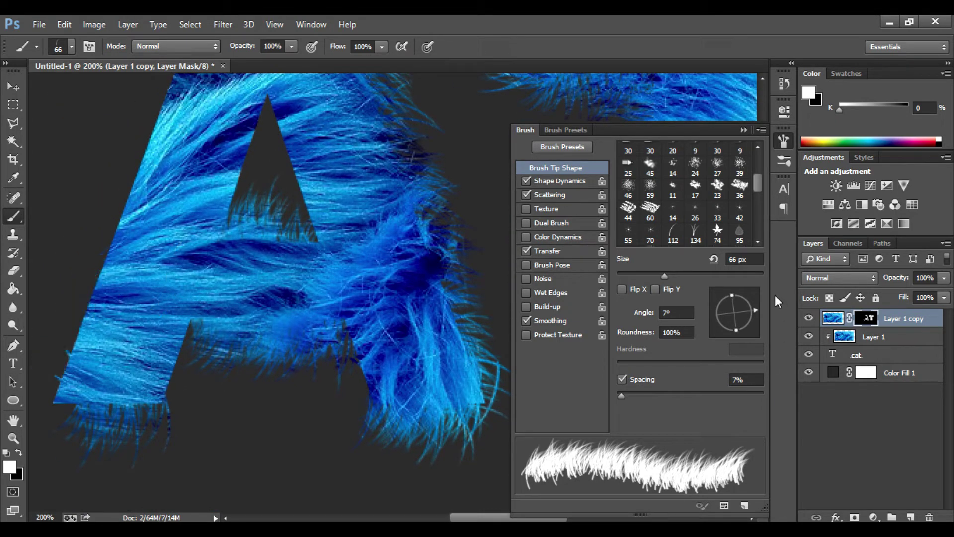
click(750, 299)
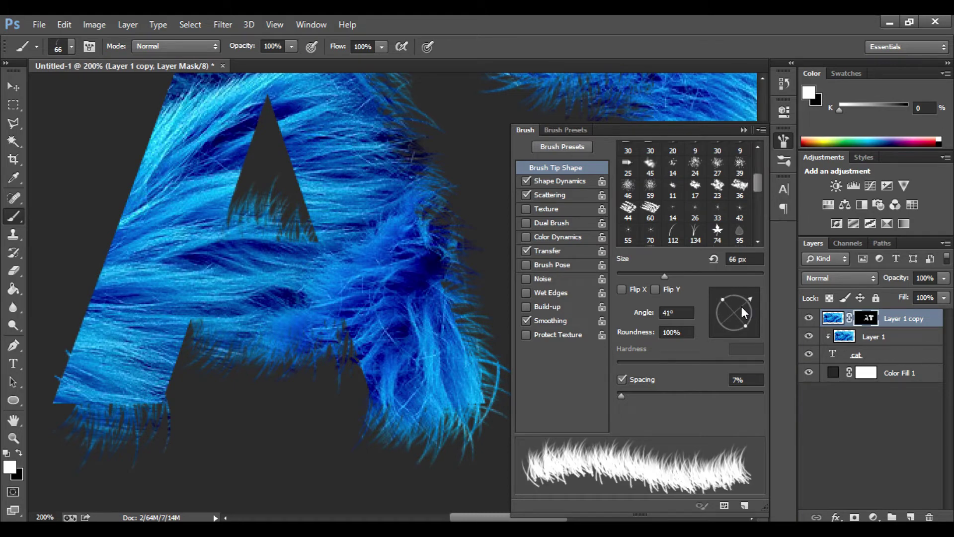
drag(742, 306, 741, 296)
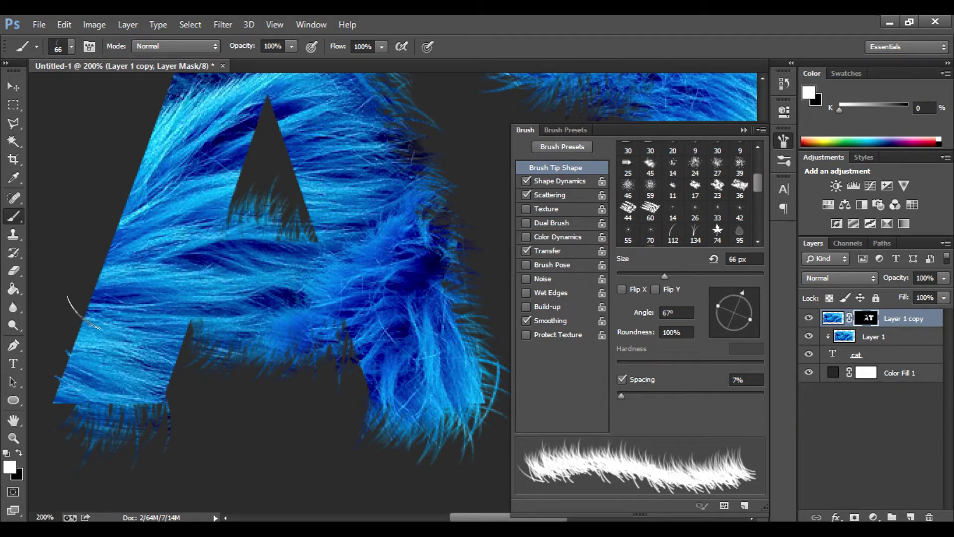
mouse_move(91, 317)
mouse_down()
mouse_move(102, 231)
mouse_move(146, 134)
mouse_move(137, 121)
mouse_move(184, 258)
mouse_up()
drag(95, 385, 145, 284)
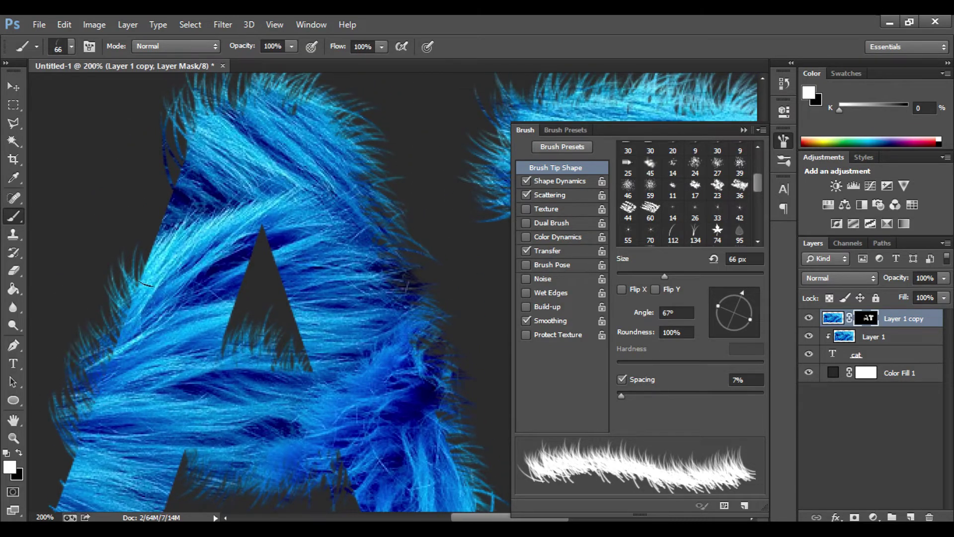
mouse_move(160, 219)
mouse_down()
mouse_move(169, 184)
mouse_move(196, 153)
mouse_move(132, 297)
mouse_up()
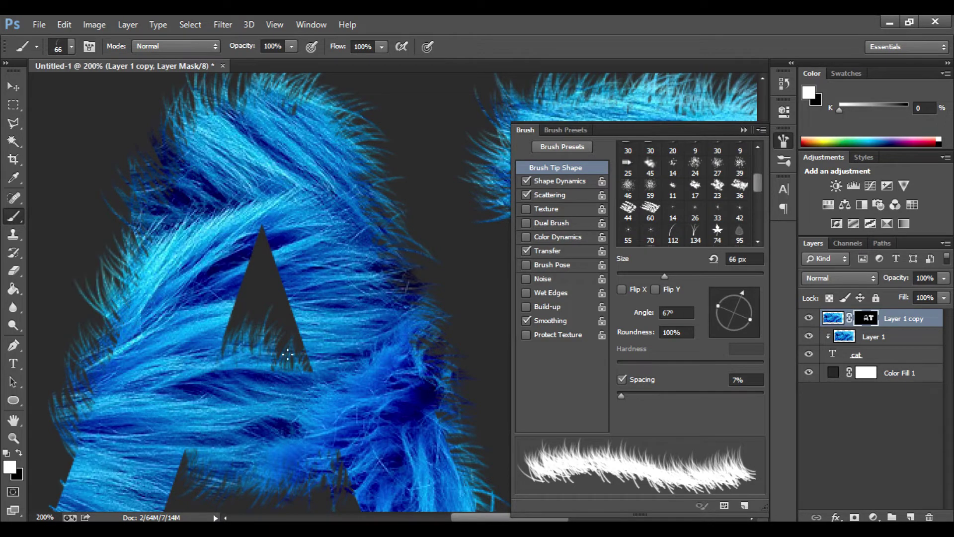
Paint fur at the lower right corner of the A's inner triangle and along the outer edge of its left leg
drag(314, 355, 288, 327)
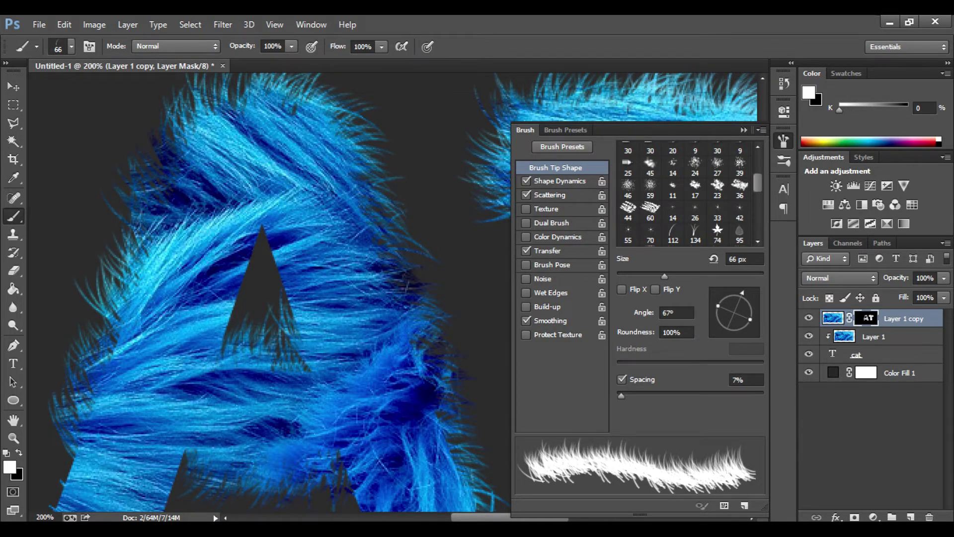
drag(329, 487, 392, 313)
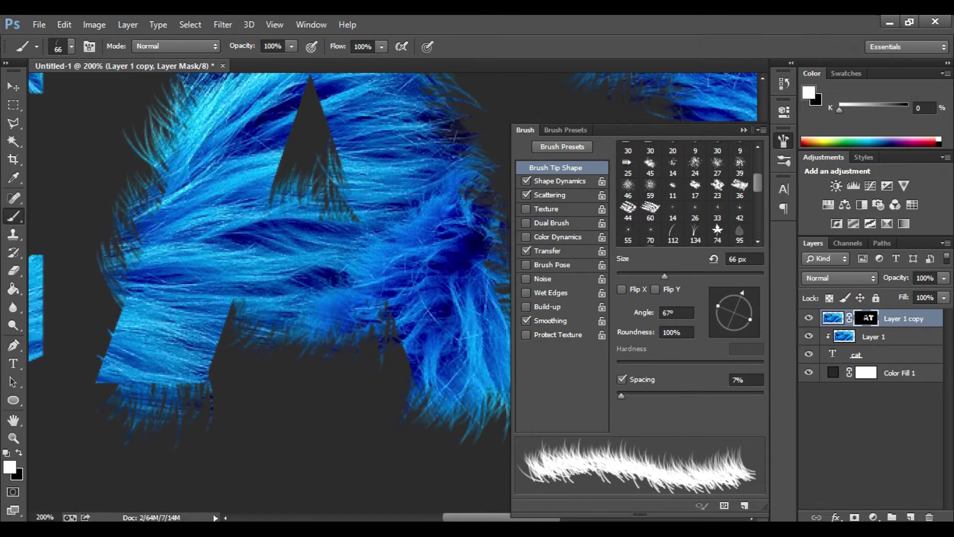
drag(160, 191, 170, 180)
mouse_move(115, 354)
mouse_down()
mouse_move(100, 313)
mouse_move(112, 301)
mouse_up()
Set the brush tip angle to 172° and paint fur along the inner edge of the A's right leg
drag(425, 368, 405, 352)
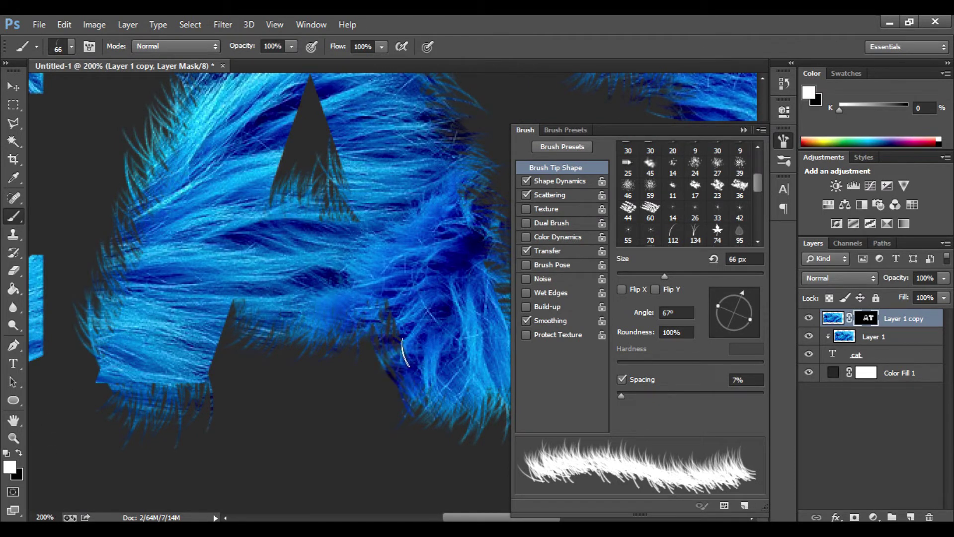
key(ctrl+z)
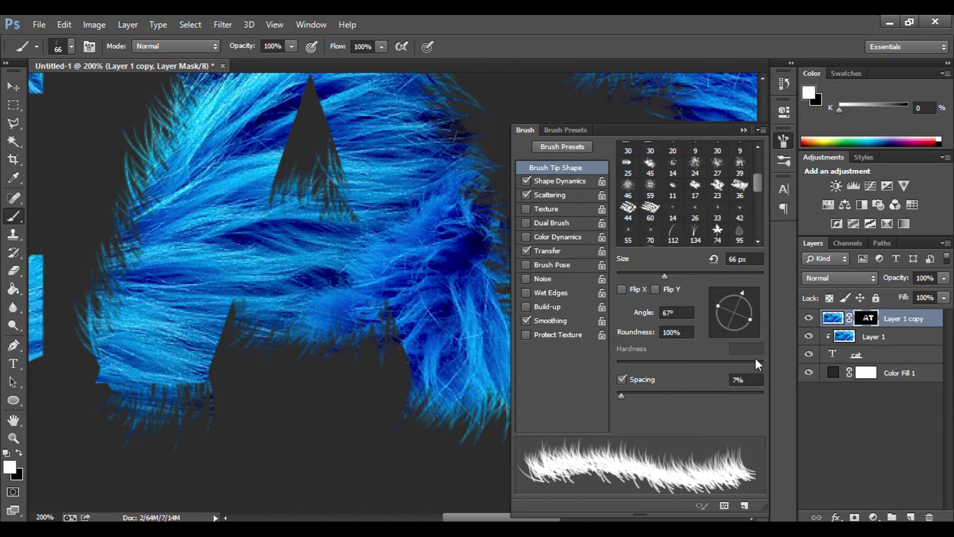
click(730, 297)
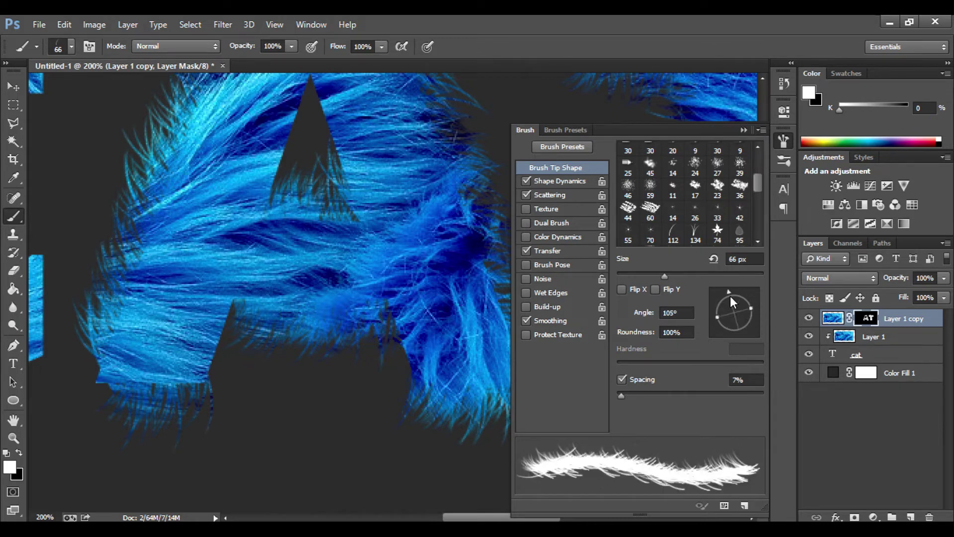
drag(731, 302, 724, 311)
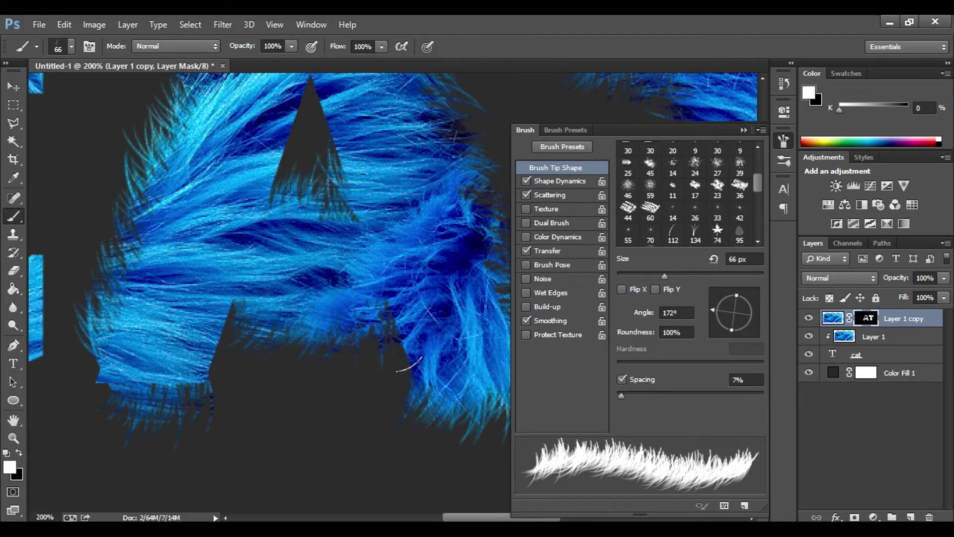
mouse_move(409, 365)
mouse_down()
mouse_move(383, 341)
mouse_move(386, 306)
mouse_up()
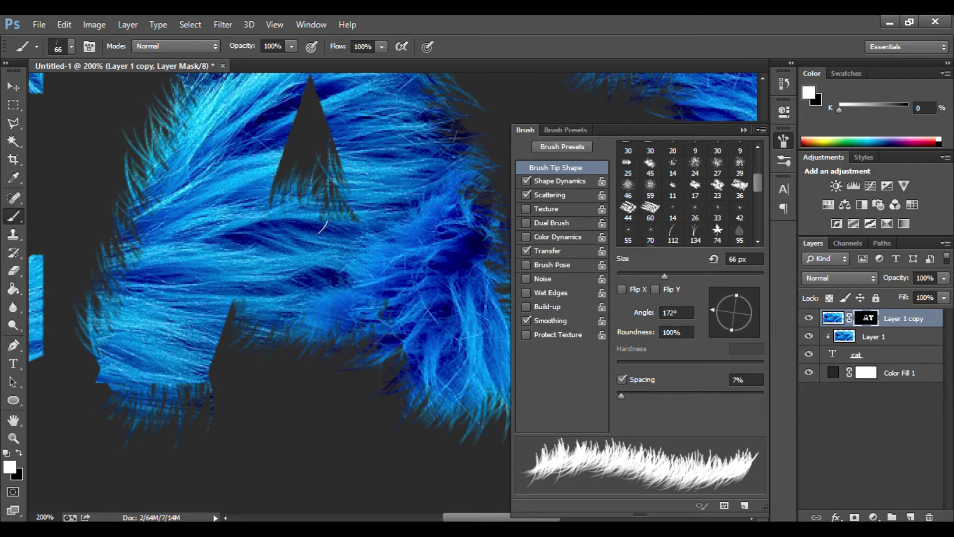
Paint inward fur along the right side and tip of the A's inner triangle
drag(355, 203, 325, 75)
drag(338, 143, 351, 208)
drag(344, 164, 320, 139)
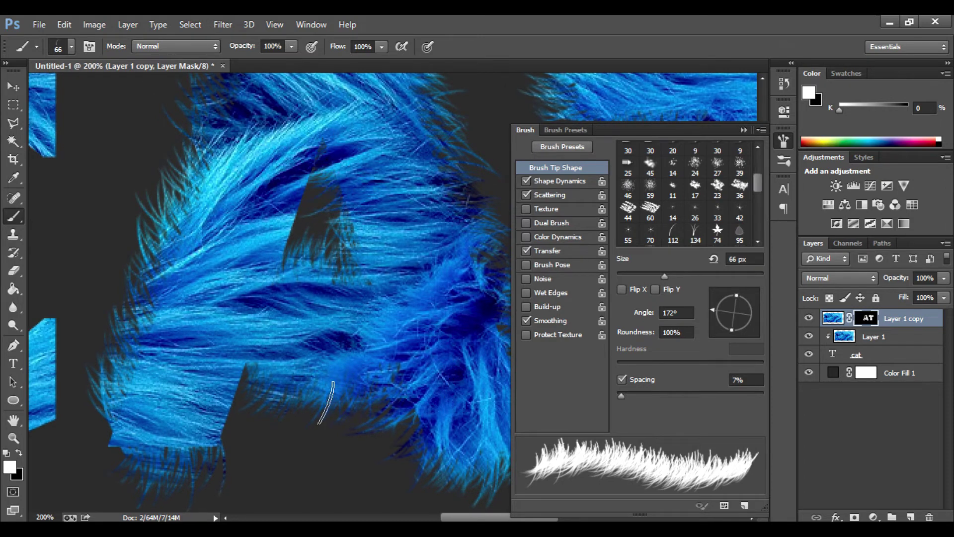
Set the brush tip angle to -76° and paint fur along the left side of the A's inner triangle and its left leg's inner edge
mouse_move(750, 325)
mouse_down()
mouse_move(761, 320)
mouse_move(739, 332)
mouse_up()
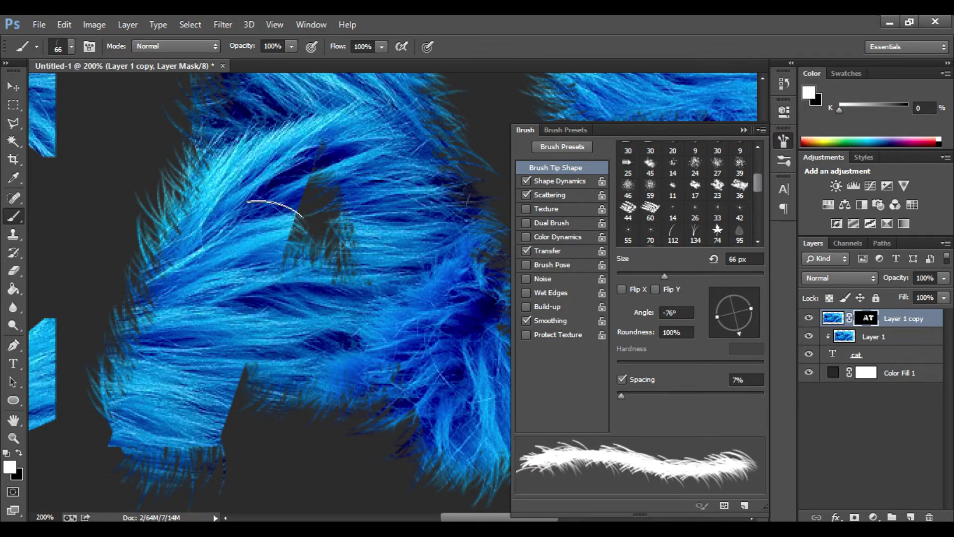
drag(286, 212, 307, 154)
drag(289, 213, 286, 243)
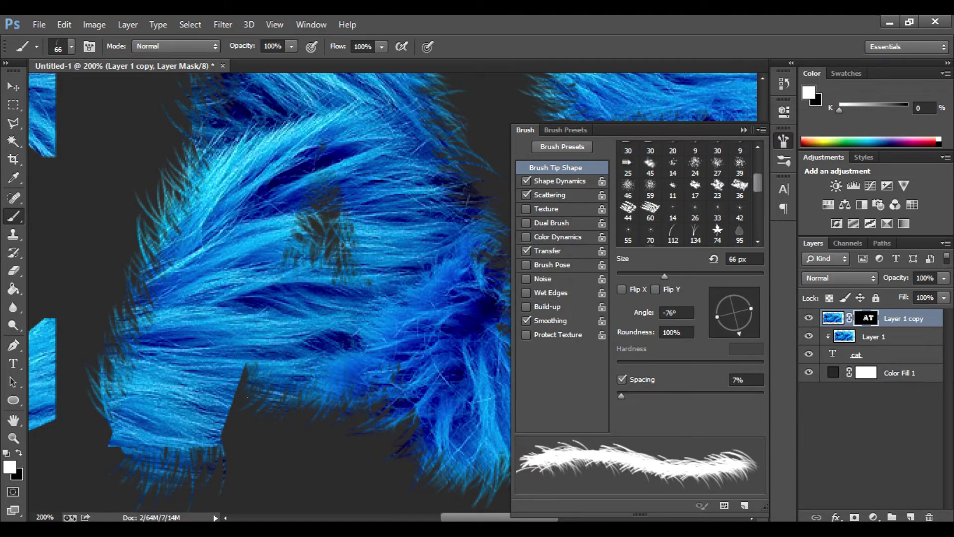
drag(251, 370, 201, 448)
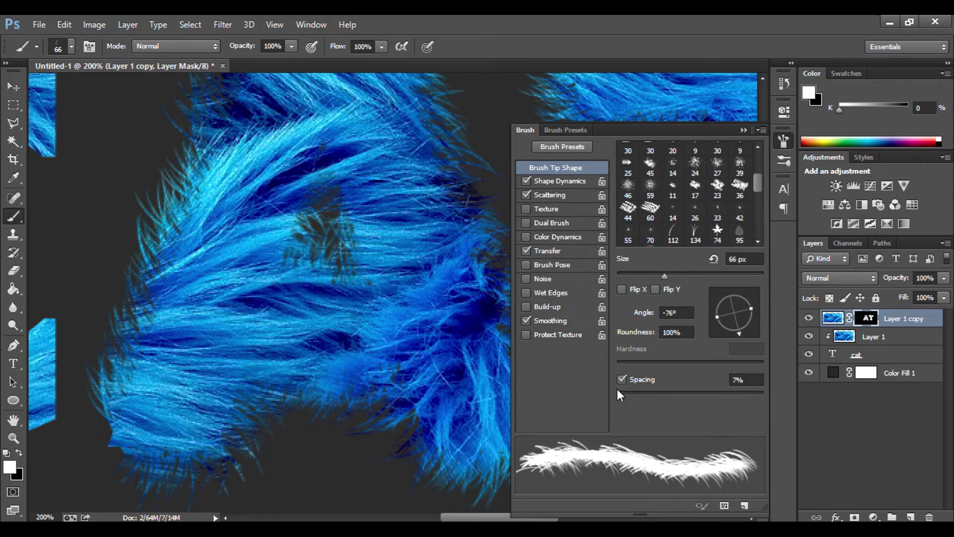
Paint fur at the lower outer corners of the A's two legs with the brush tip angled at 158° and -86°
drag(723, 325, 716, 304)
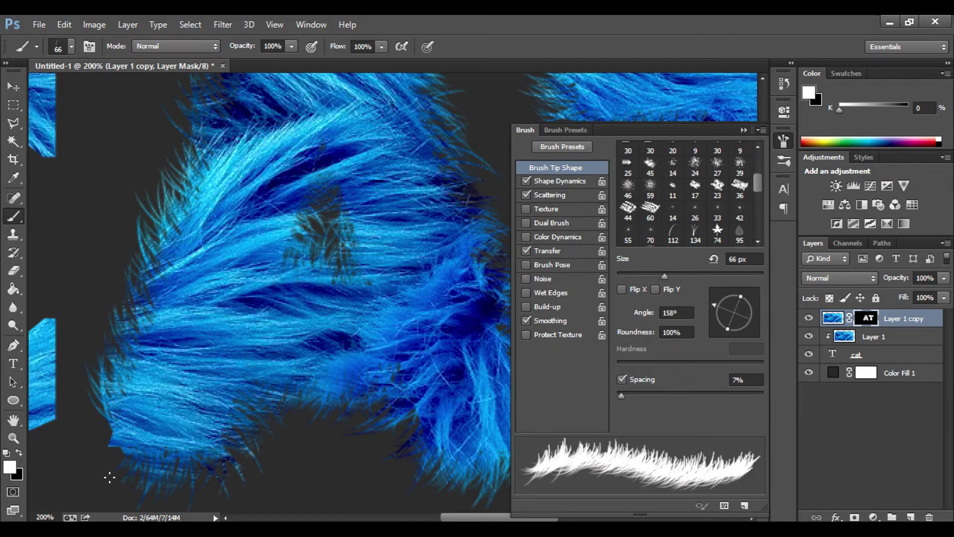
mouse_move(120, 421)
mouse_down()
mouse_move(105, 412)
mouse_move(109, 430)
mouse_up()
drag(350, 440, 246, 424)
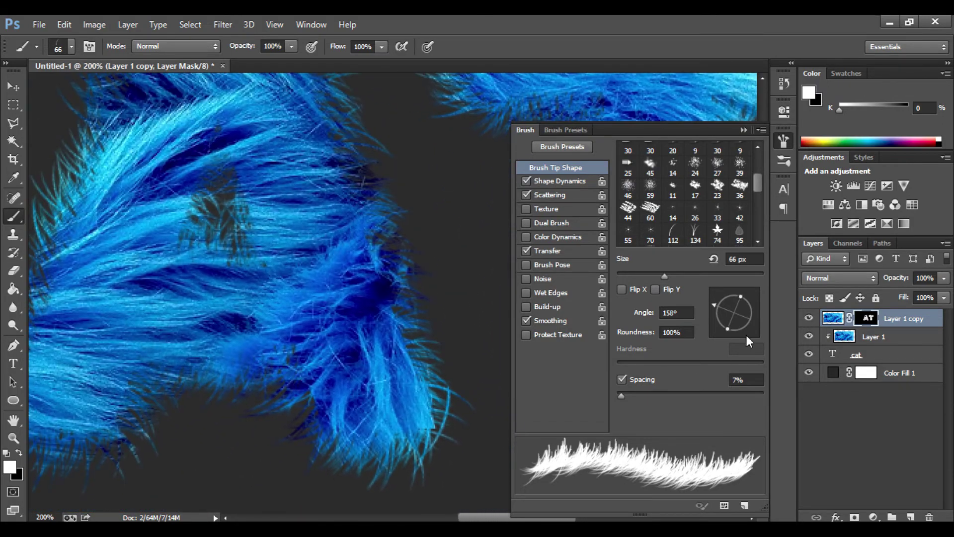
mouse_move(723, 314)
mouse_down()
mouse_move(744, 316)
mouse_move(750, 332)
mouse_move(727, 332)
mouse_up()
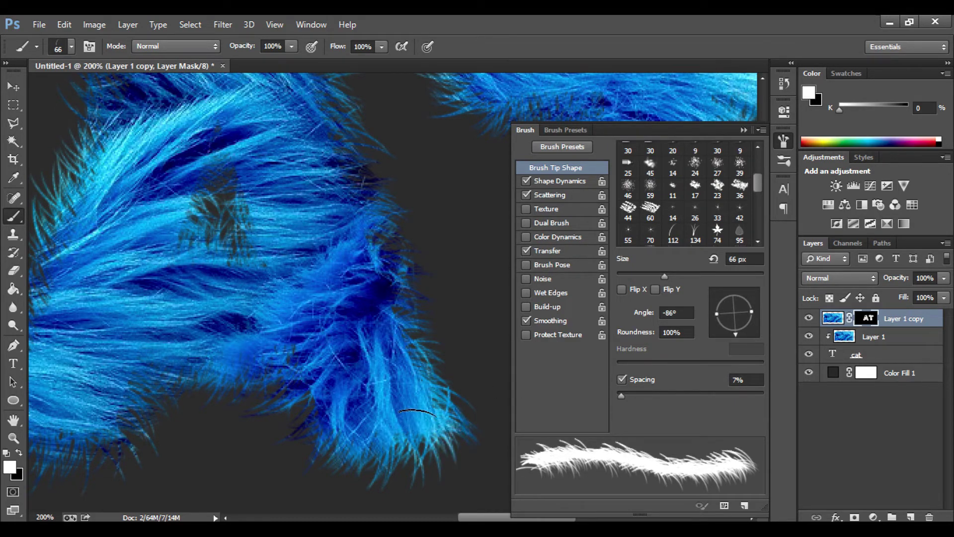
Paint fur along the C's inner left curve and over the cut ends of its lower and upper arms
key(ctrl+minus)
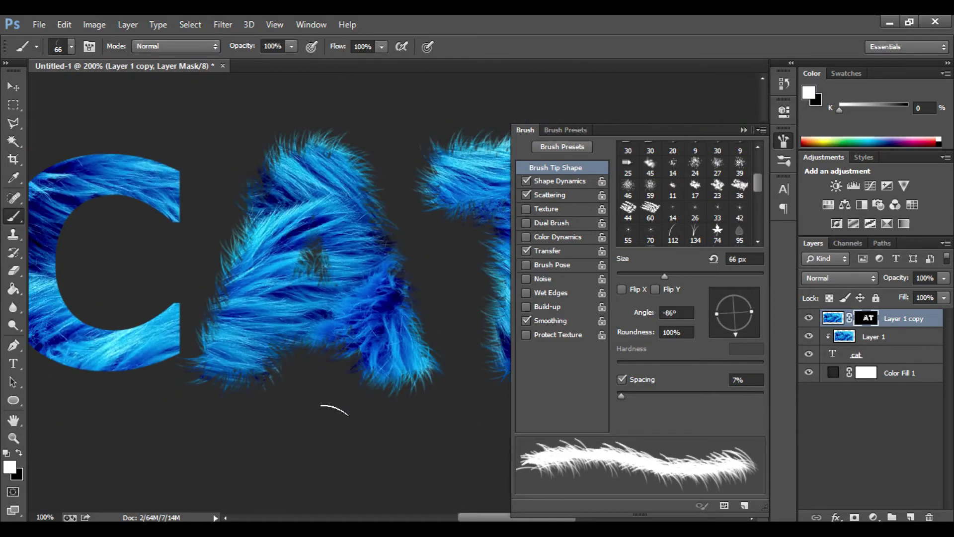
drag(269, 379, 453, 405)
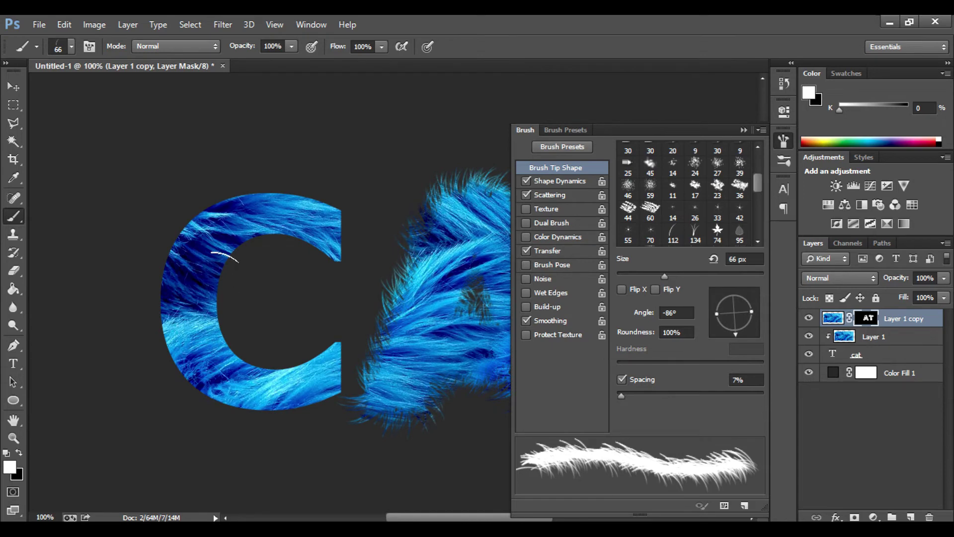
mouse_move(234, 259)
mouse_down()
mouse_move(206, 289)
mouse_move(213, 330)
mouse_up()
mouse_move(240, 233)
mouse_down()
mouse_move(246, 243)
mouse_move(215, 277)
mouse_up()
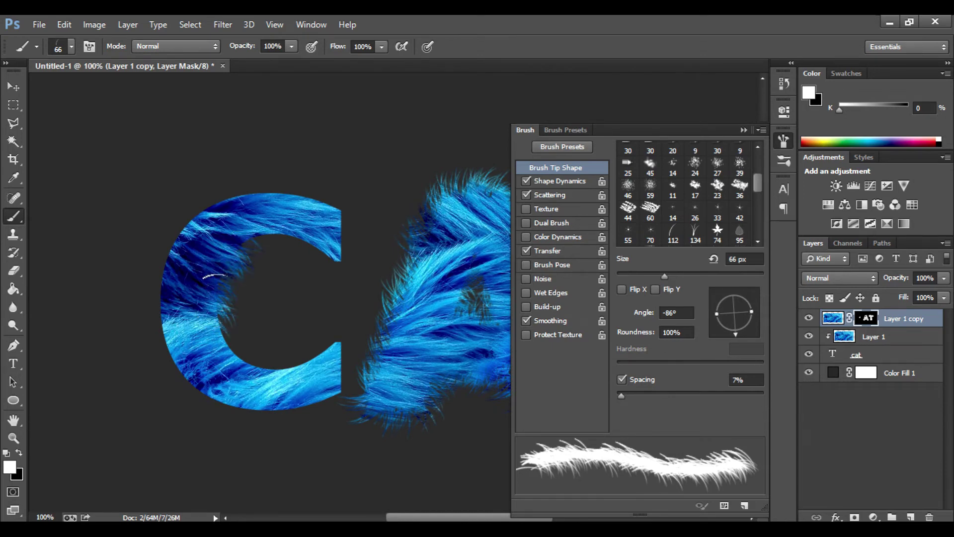
drag(331, 363, 334, 390)
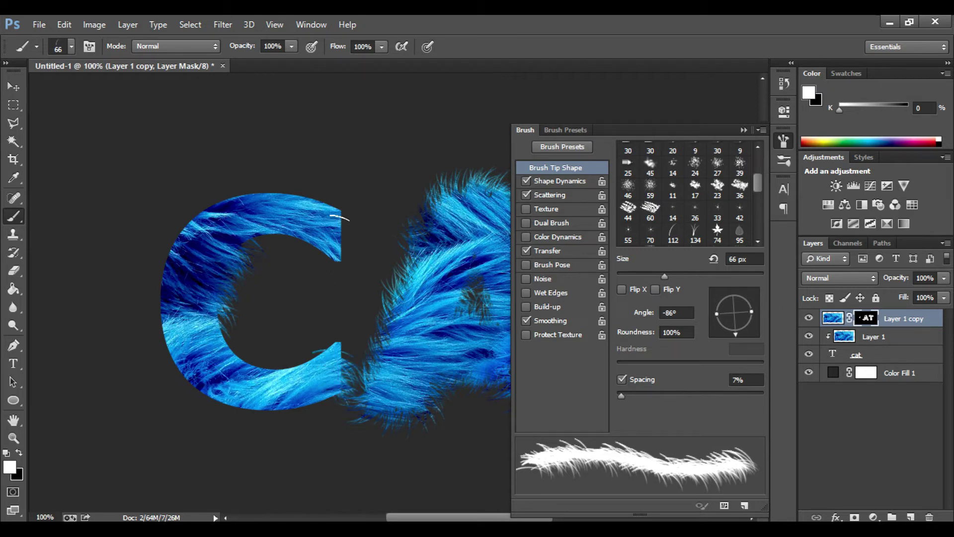
mouse_move(340, 221)
mouse_down()
mouse_move(336, 250)
mouse_move(340, 222)
mouse_up()
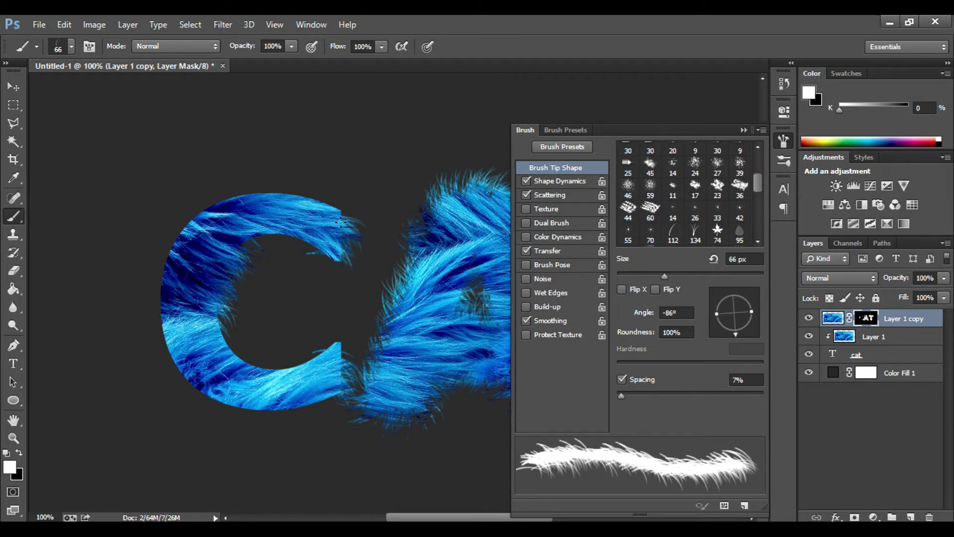
Set the brush tip angle to 53° and paint upright fur along the C's lower arm inner edge and its top edge
drag(751, 297, 745, 297)
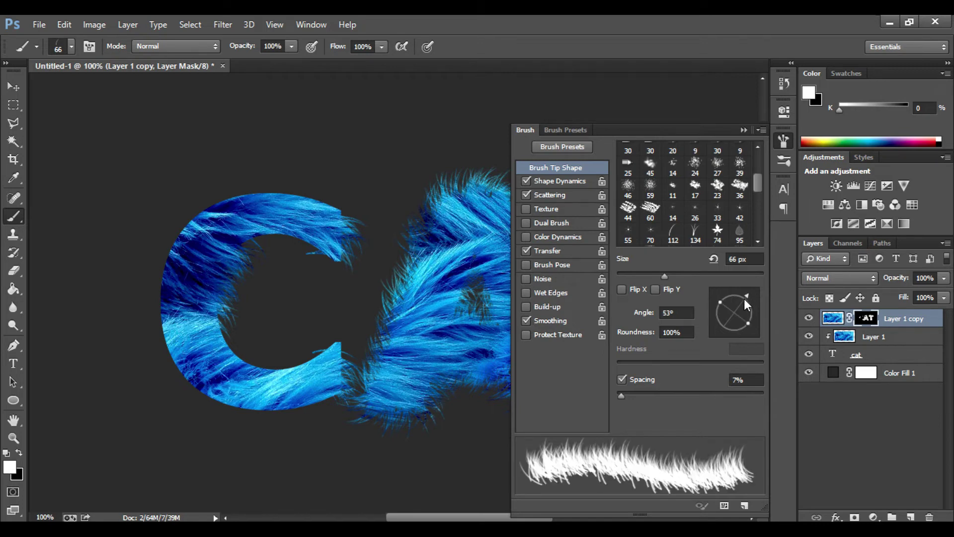
drag(331, 352, 271, 372)
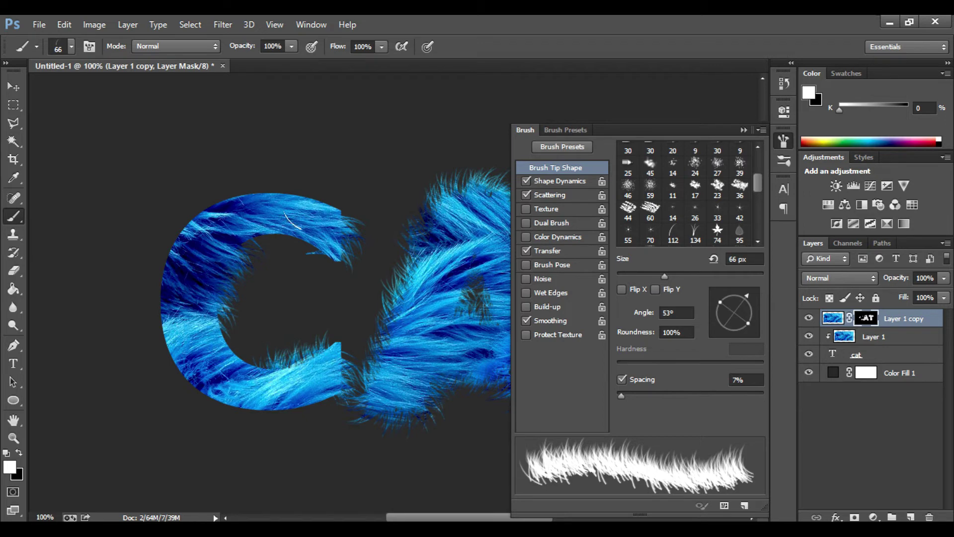
mouse_move(246, 195)
mouse_down()
mouse_move(215, 205)
mouse_move(223, 218)
mouse_move(211, 237)
mouse_move(282, 200)
mouse_up()
key(ctrl+z)
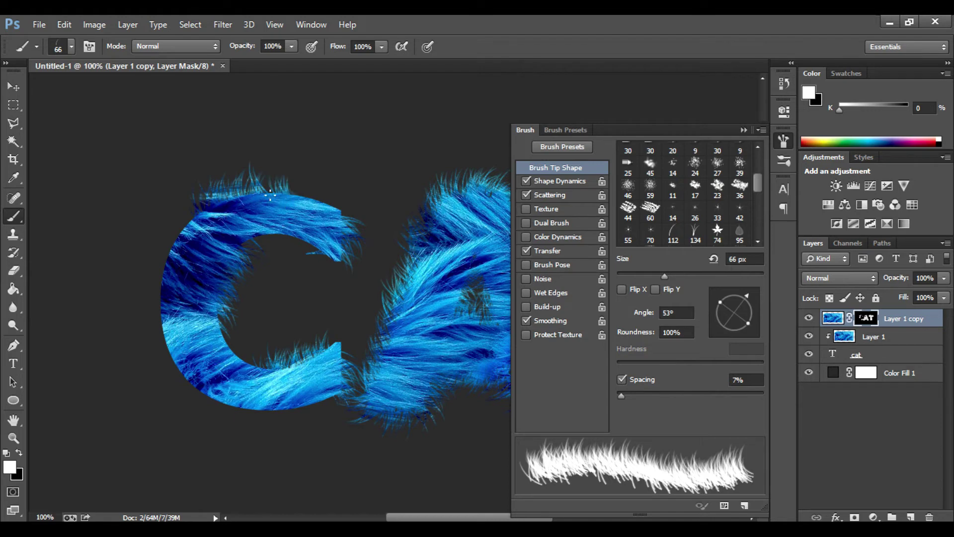
Set the brush tip angle to -24° and paint fur along the C's top outer edge and its lower inner curve
drag(750, 321, 749, 318)
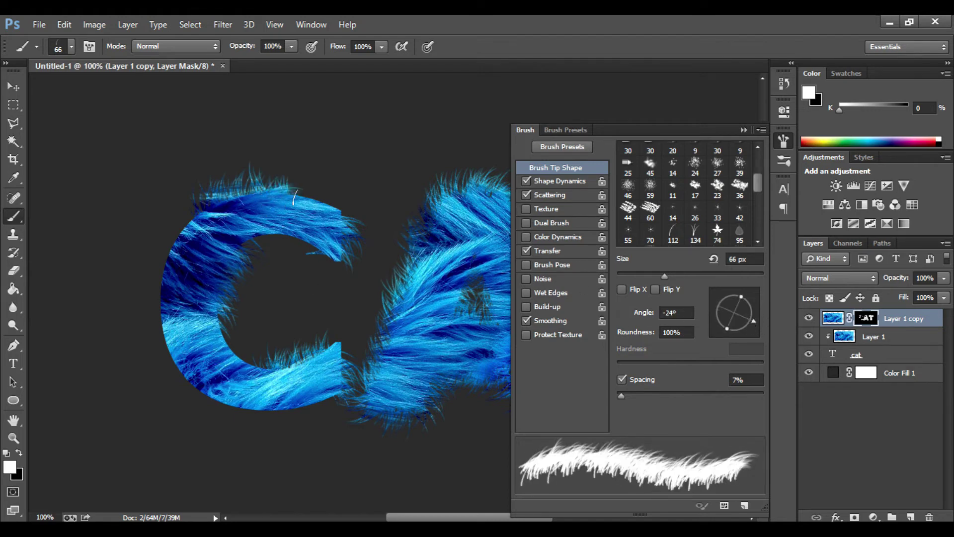
mouse_move(304, 196)
mouse_down()
mouse_move(336, 226)
mouse_move(334, 201)
mouse_up()
drag(260, 193, 227, 205)
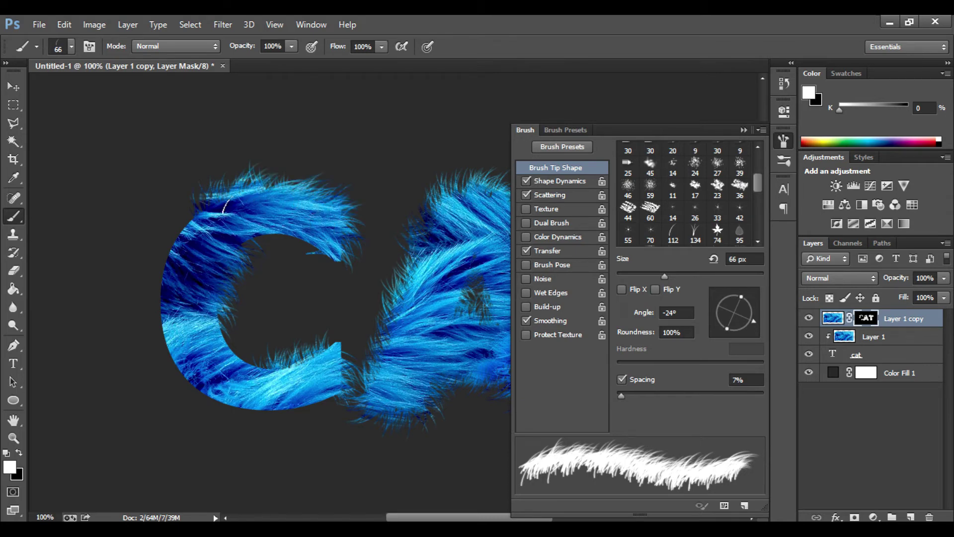
mouse_move(224, 321)
mouse_down()
mouse_move(245, 367)
mouse_move(336, 354)
mouse_move(338, 341)
mouse_move(331, 348)
mouse_move(328, 338)
mouse_move(333, 362)
mouse_up()
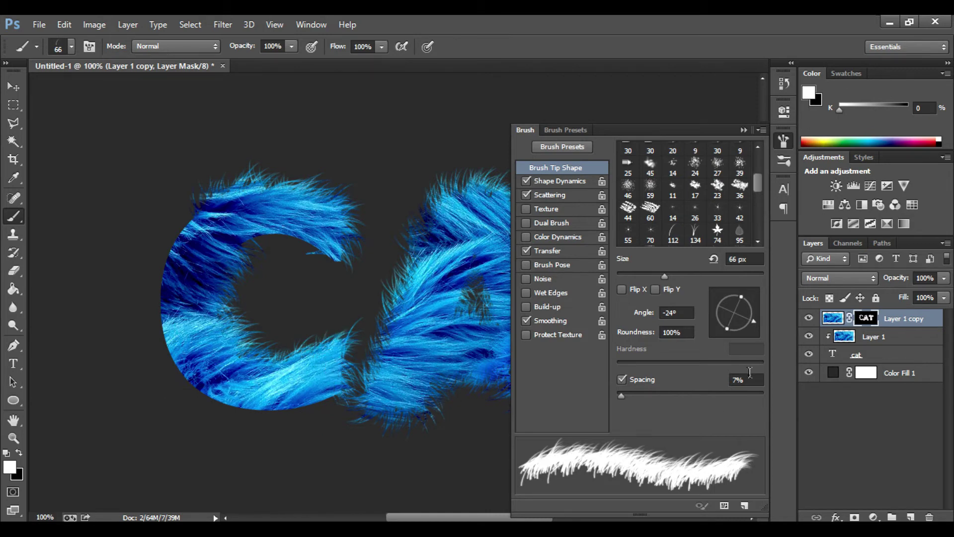
Set the brush tip angle to -172° and paint fur along the C's bottom outer edge up to its lower left curve
click(715, 316)
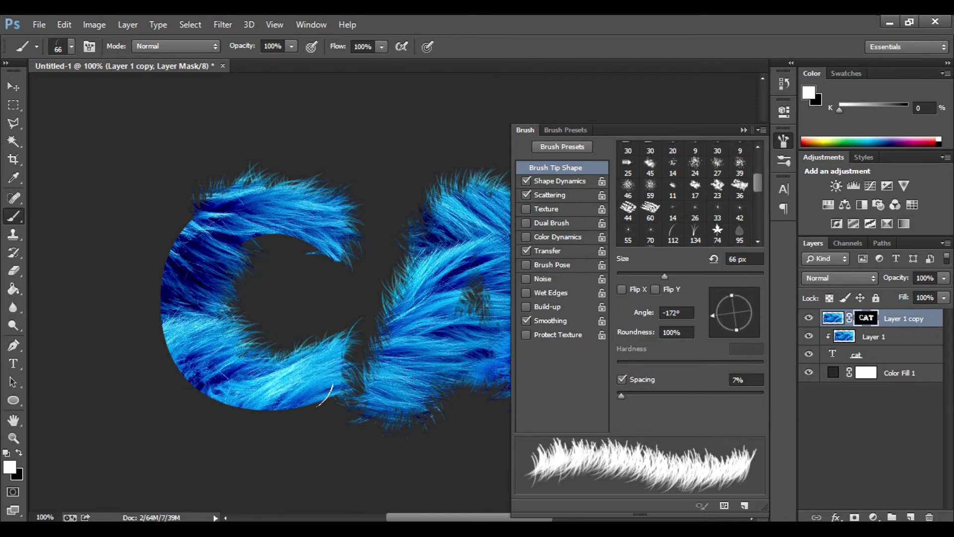
drag(288, 407, 219, 399)
key(ctrl+z)
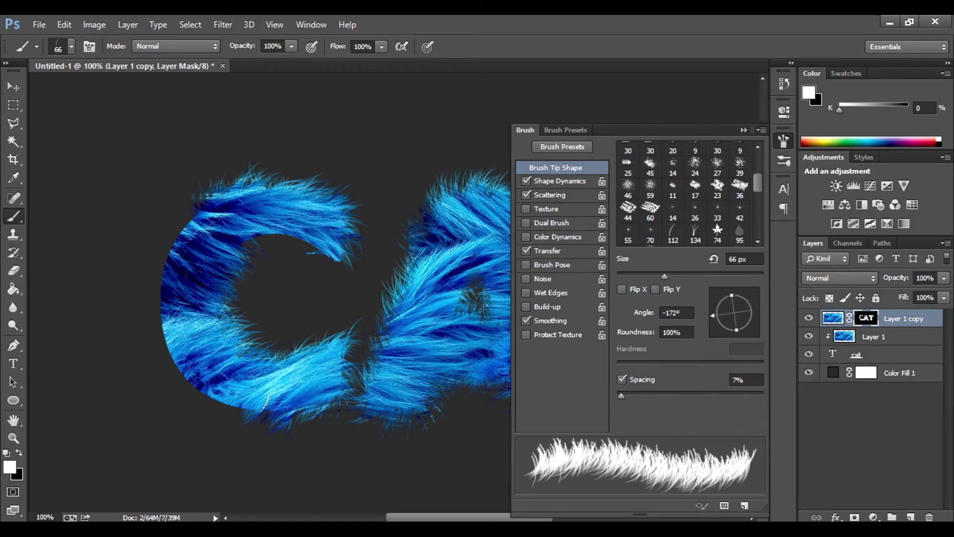
mouse_move(225, 388)
mouse_down()
mouse_move(198, 404)
mouse_move(199, 381)
mouse_up()
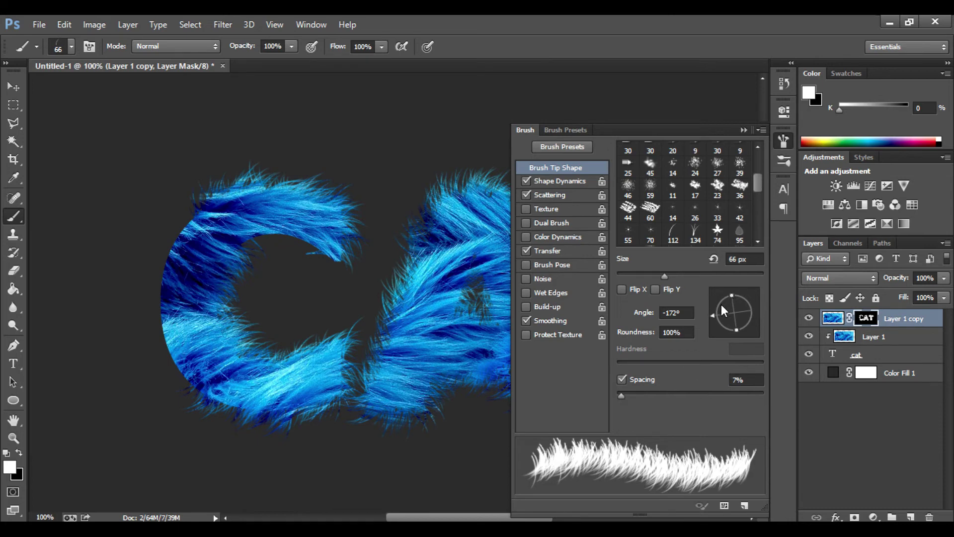
Set the brush tip angle to 52° and paint fur along the C's upper left outer curve
drag(720, 304, 752, 311)
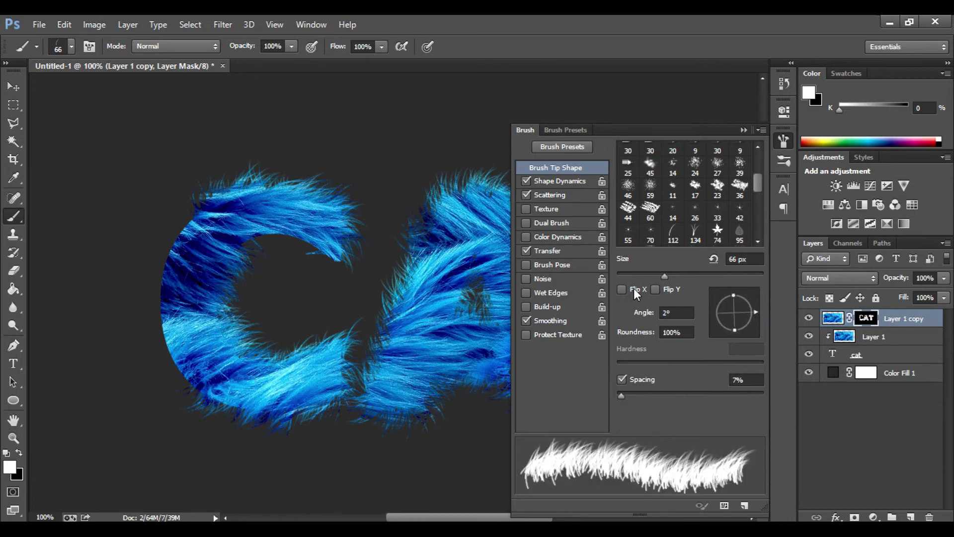
drag(743, 307, 740, 308)
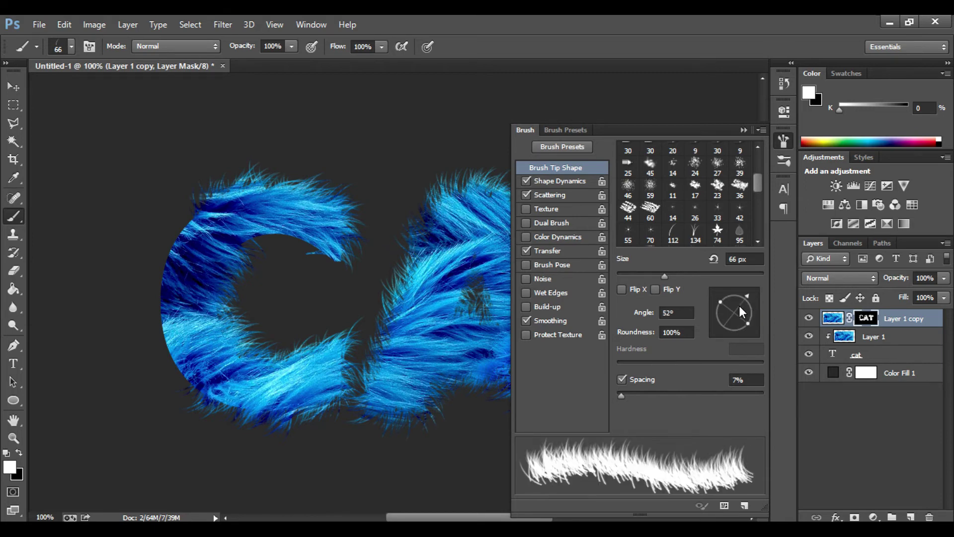
drag(174, 240, 191, 220)
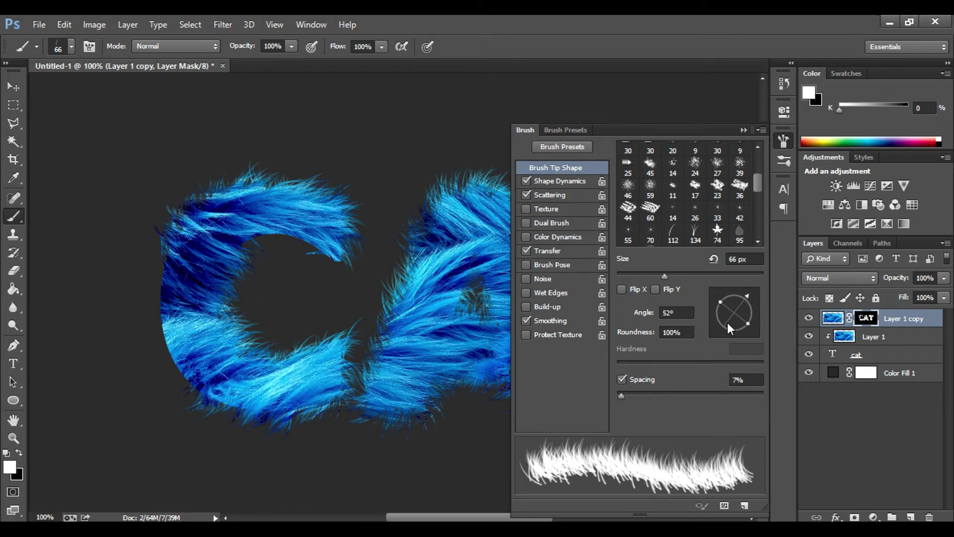
Paint fur down the C's left outer edge with the brush tip angled at 147° and 108°
drag(736, 299, 724, 305)
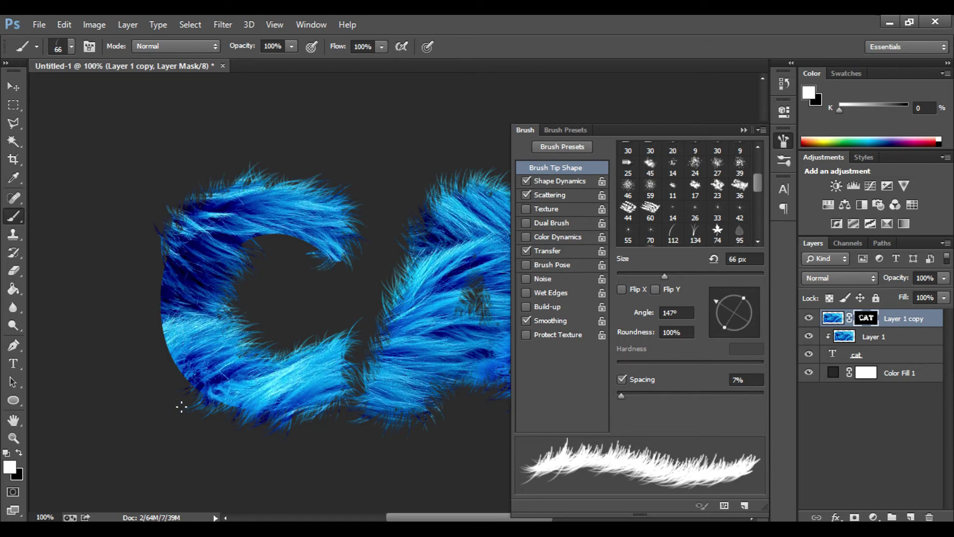
drag(727, 304, 729, 297)
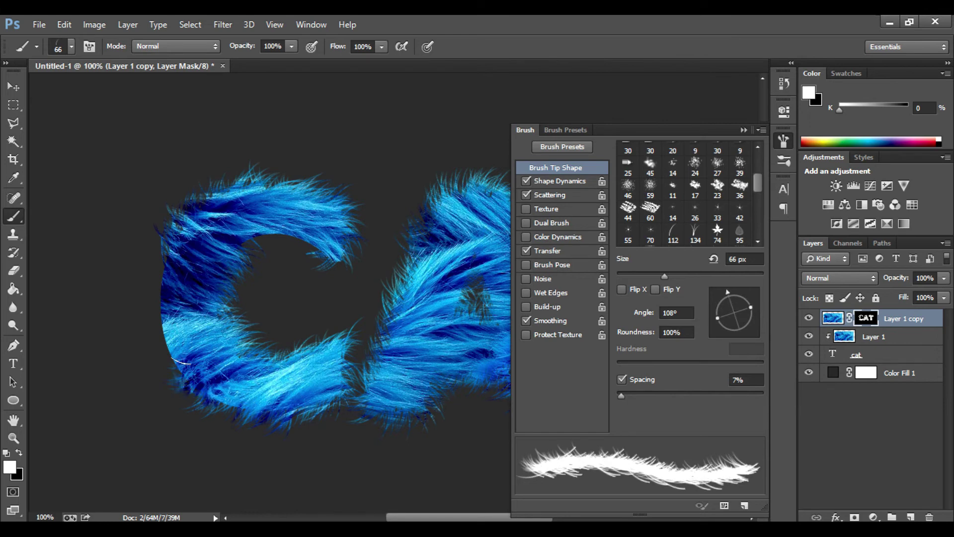
mouse_move(181, 371)
mouse_down()
mouse_move(170, 331)
mouse_move(176, 256)
mouse_move(158, 318)
mouse_move(164, 301)
mouse_up()
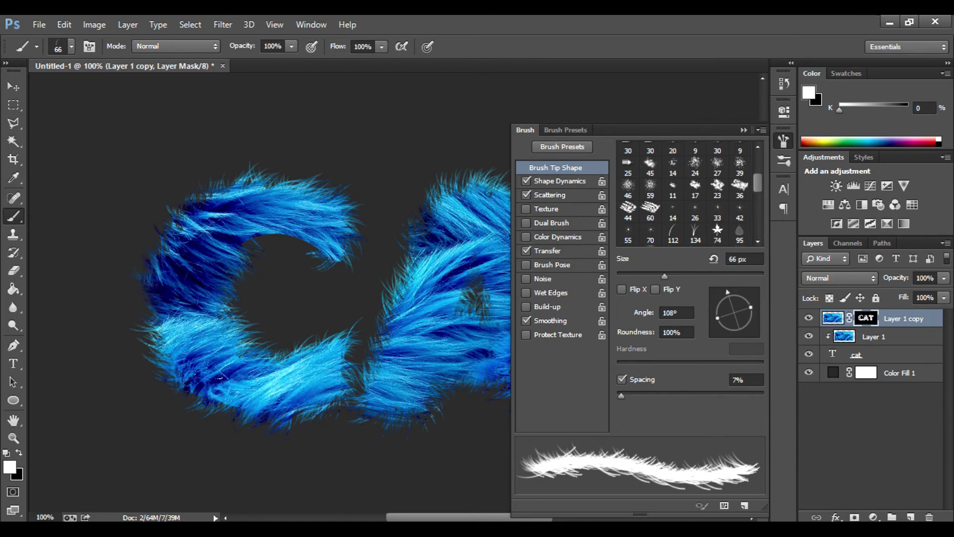
mouse_move(219, 378)
mouse_down()
mouse_move(218, 400)
mouse_move(237, 397)
mouse_up()
Paint fur along the inner edge of the C's upper arm with brush tip angles of -71° and -85°, and collapse the brush settings
drag(726, 315, 723, 306)
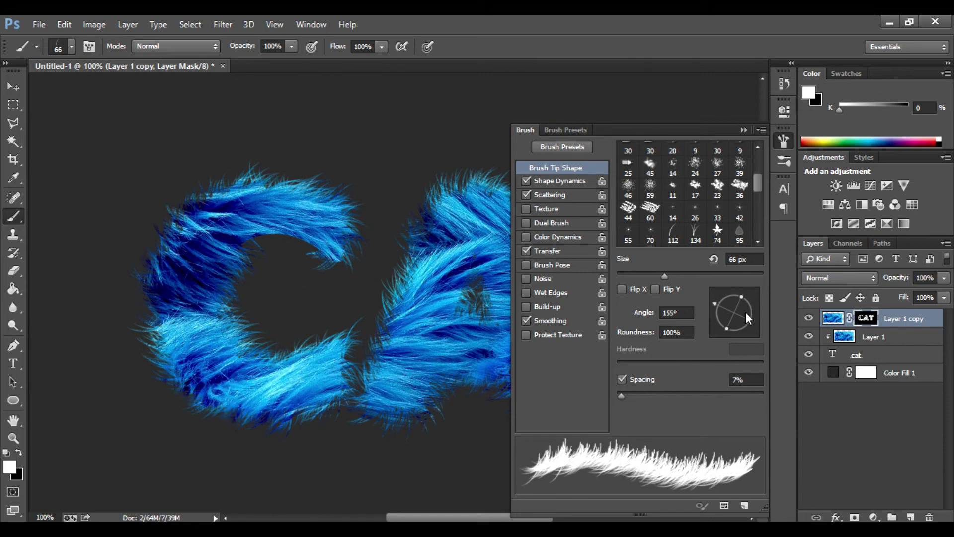
mouse_move(744, 309)
mouse_down()
mouse_move(758, 307)
mouse_move(742, 336)
mouse_up()
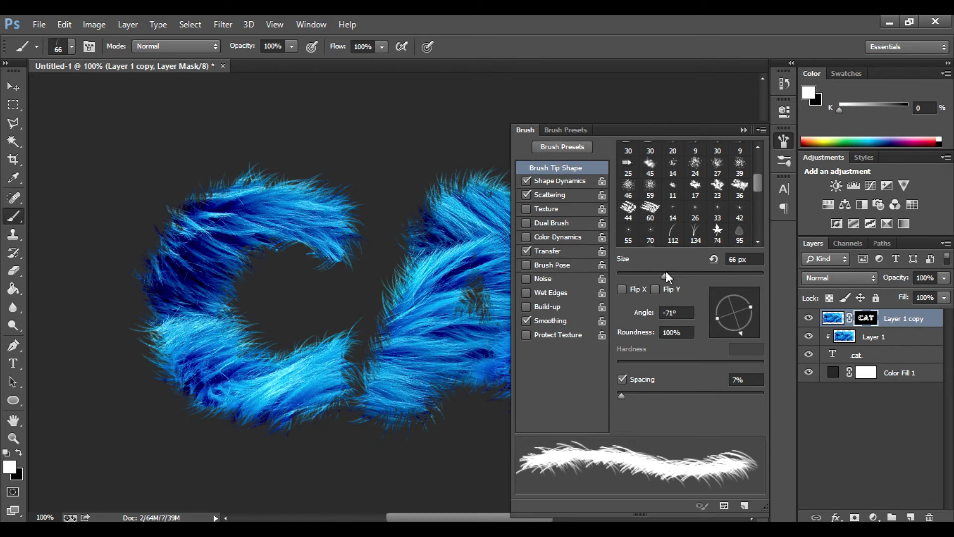
mouse_move(740, 326)
mouse_down()
mouse_move(719, 328)
mouse_move(736, 328)
mouse_up()
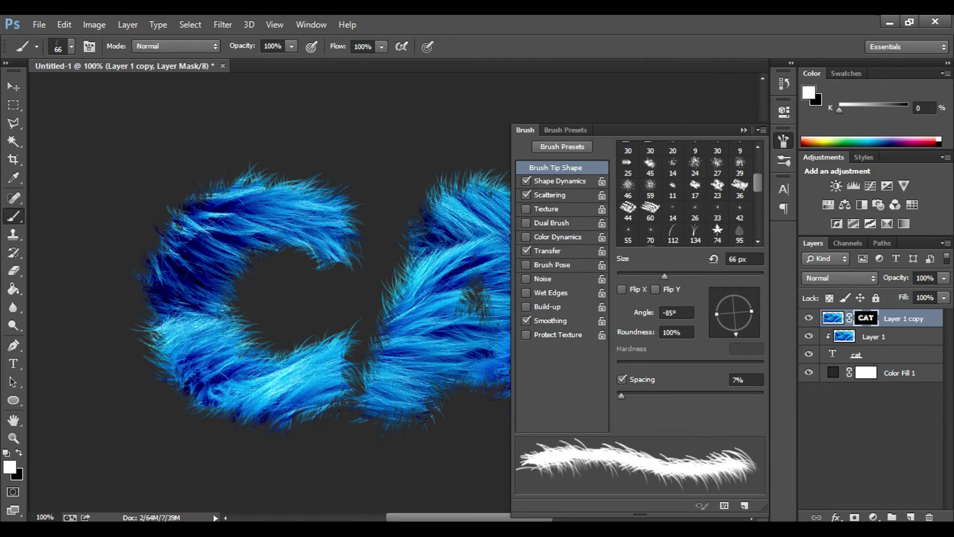
click(744, 130)
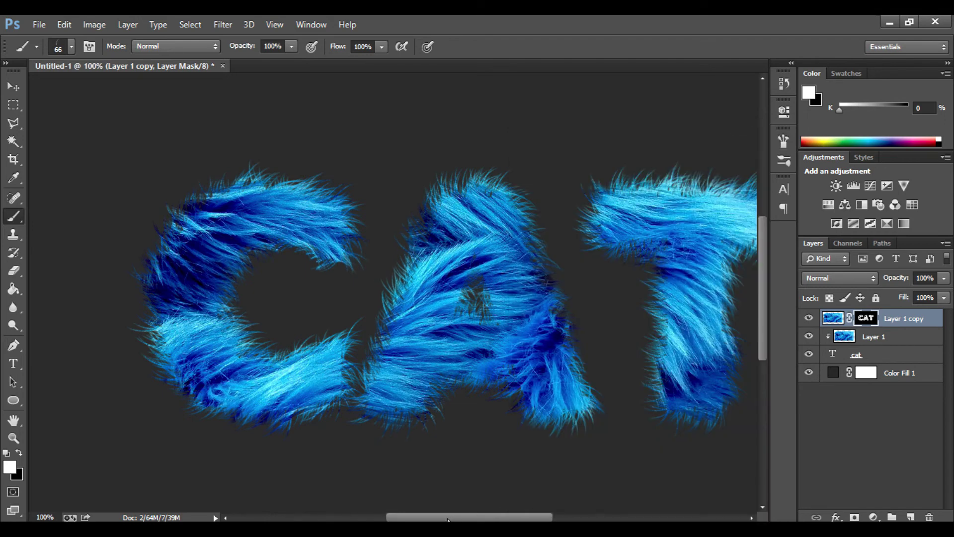
key(ctrl+minus)
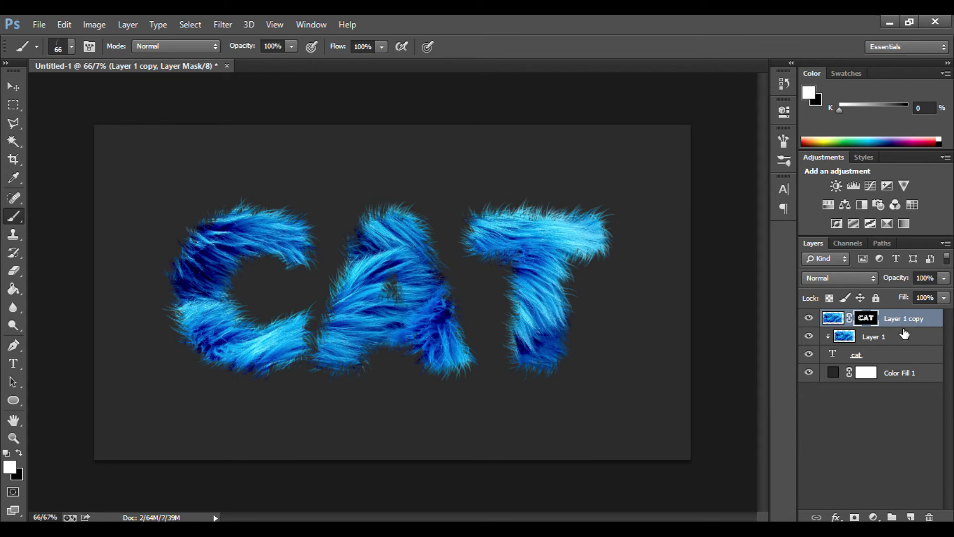
Group the Layer 1 copy, Layer 1 and cat text layers together
shift+click(910, 356)
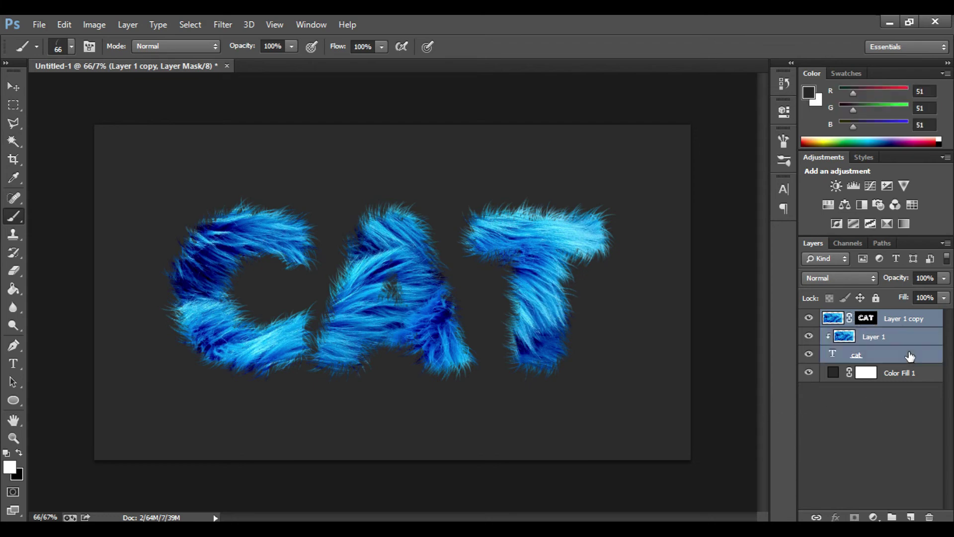
right_click(908, 352)
click(934, 359)
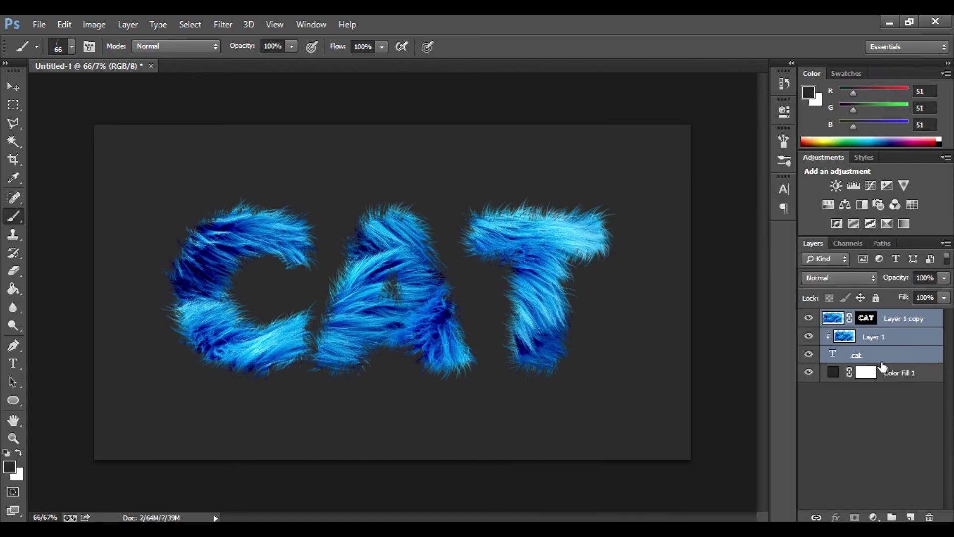
key(ctrl+g)
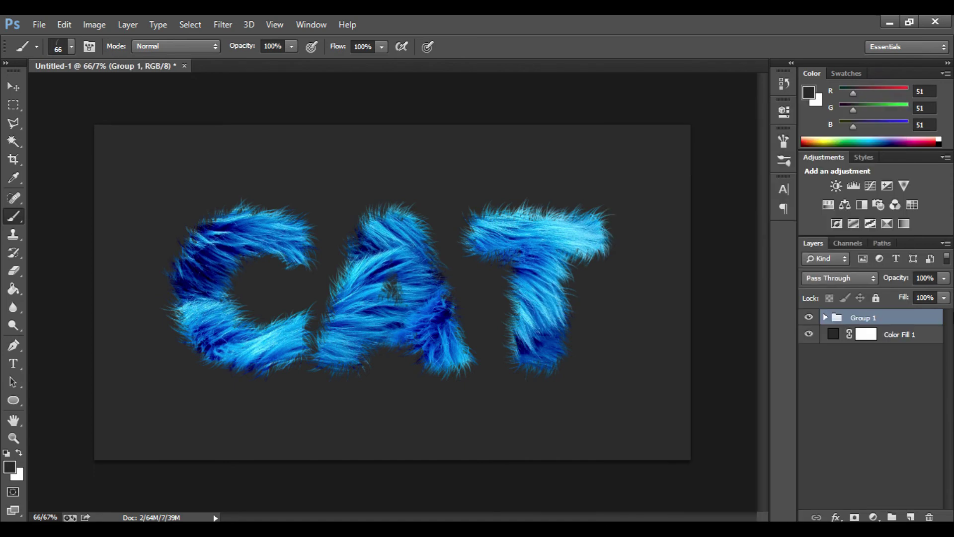
Add an inner Bevel & Emboss to Group 1 with 52% depth, 24 px size and slight softening
double_click(905, 320)
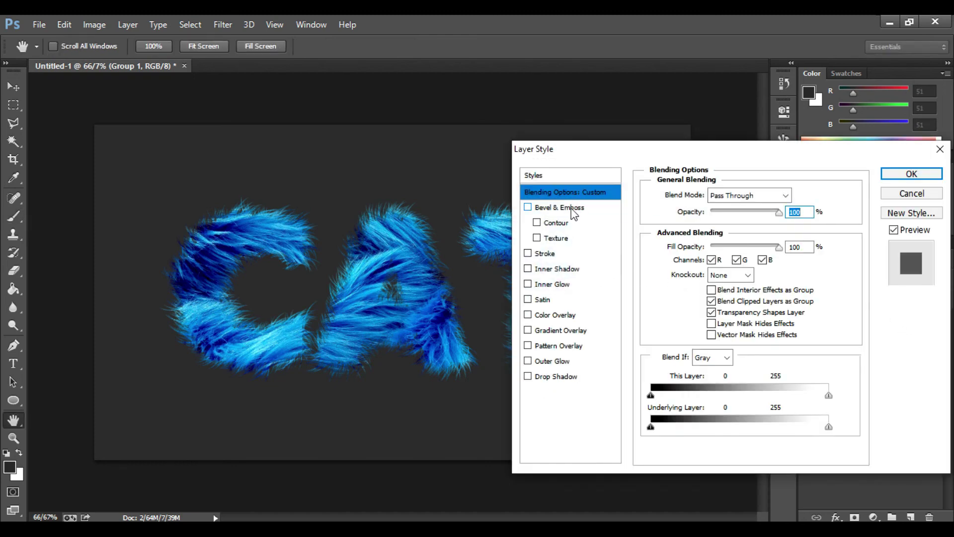
click(571, 208)
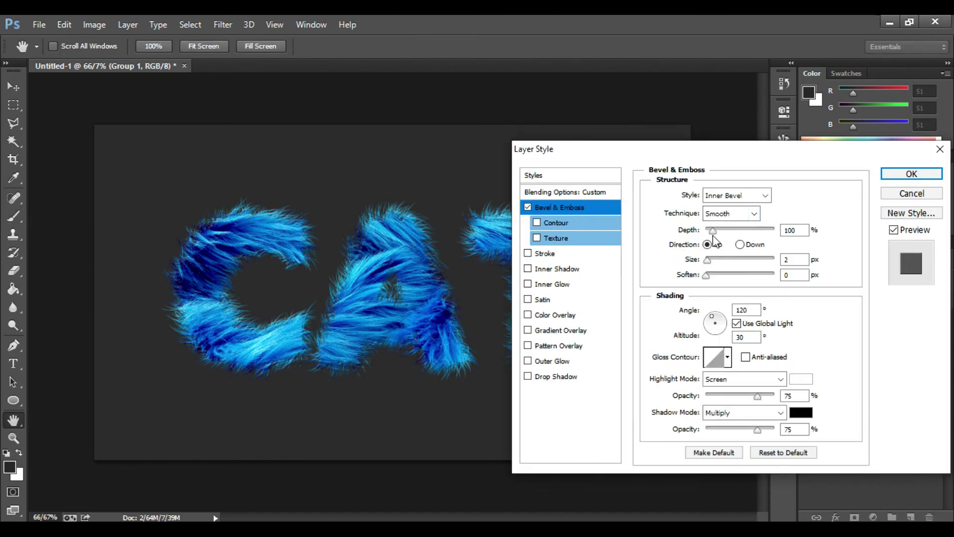
mouse_move(712, 232)
mouse_down()
mouse_move(721, 232)
mouse_move(710, 229)
mouse_up()
key(ctrl+plus)
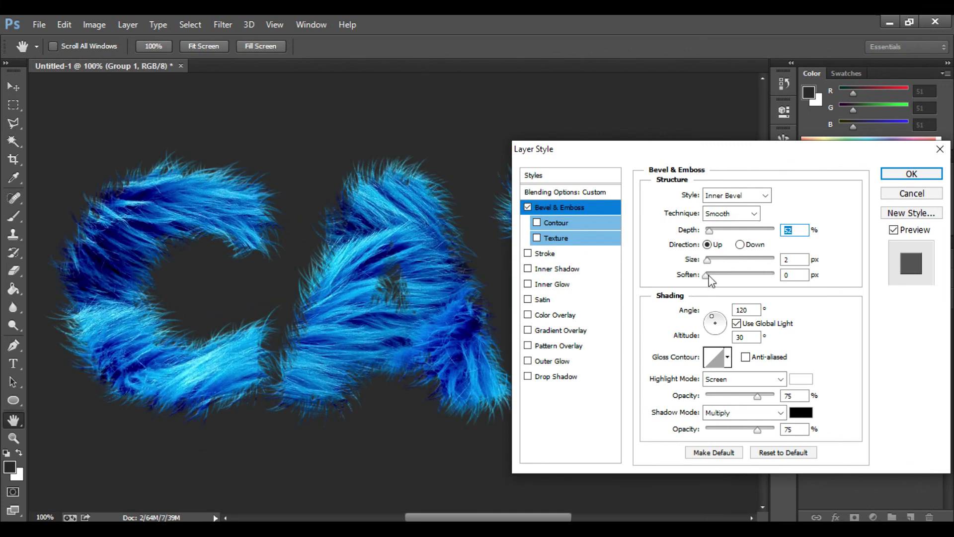
mouse_move(707, 276)
mouse_down()
mouse_move(724, 265)
mouse_move(718, 260)
mouse_up()
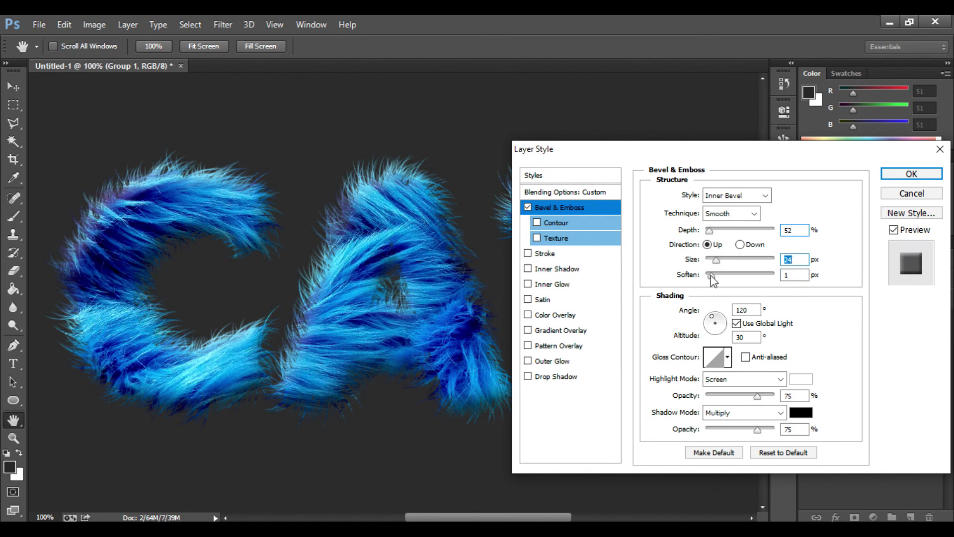
mouse_move(710, 275)
mouse_down()
mouse_move(729, 282)
mouse_move(713, 276)
mouse_up()
Add a Drop Shadow to Group 1 with 65% opacity, 20 px distance and 18 px size
click(570, 378)
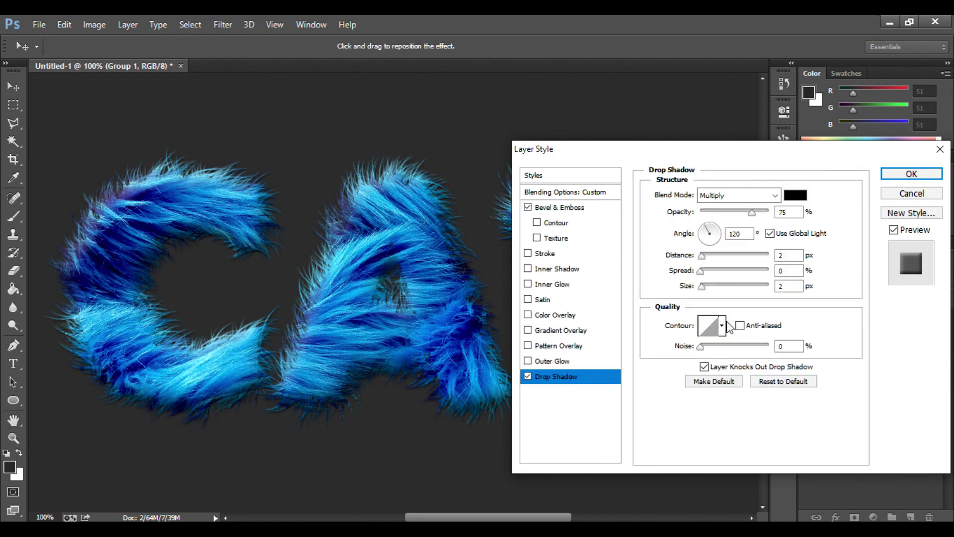
drag(703, 255, 710, 284)
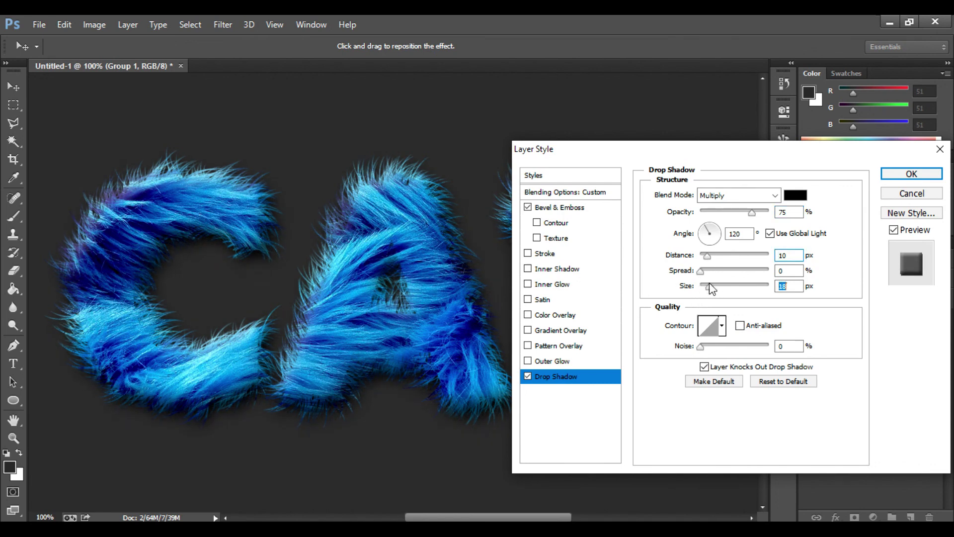
drag(752, 213, 745, 212)
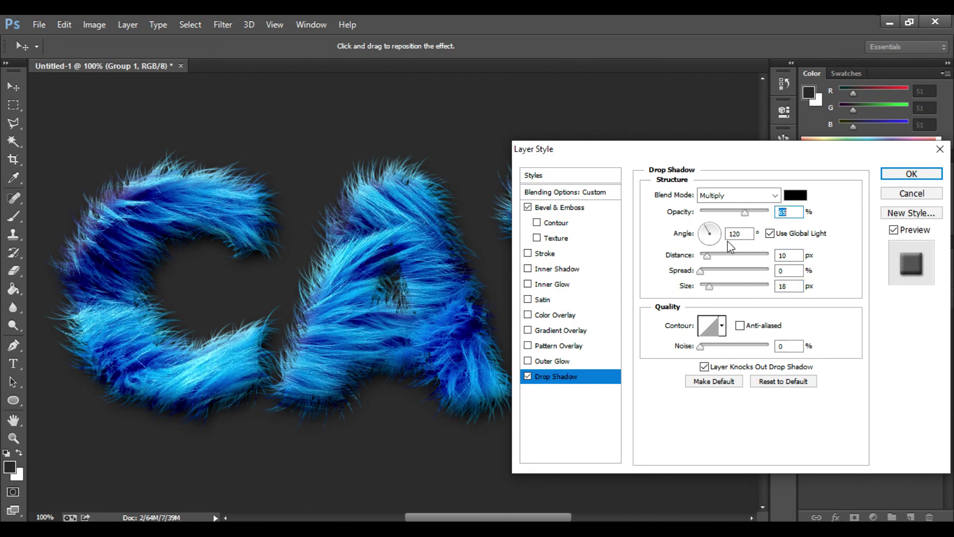
drag(708, 257, 715, 259)
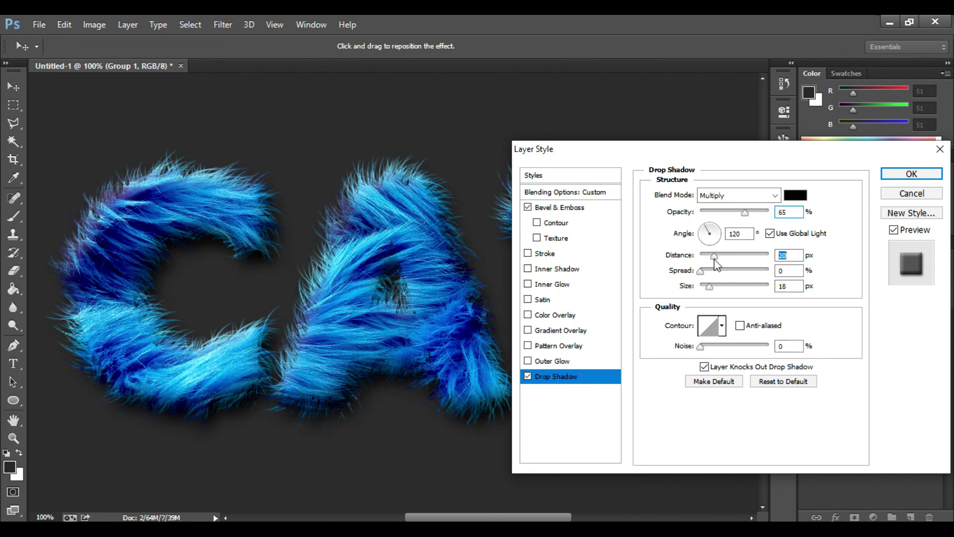
Add an Inner Glow at 39% opacity to Group 1 and apply the layer styles
click(551, 287)
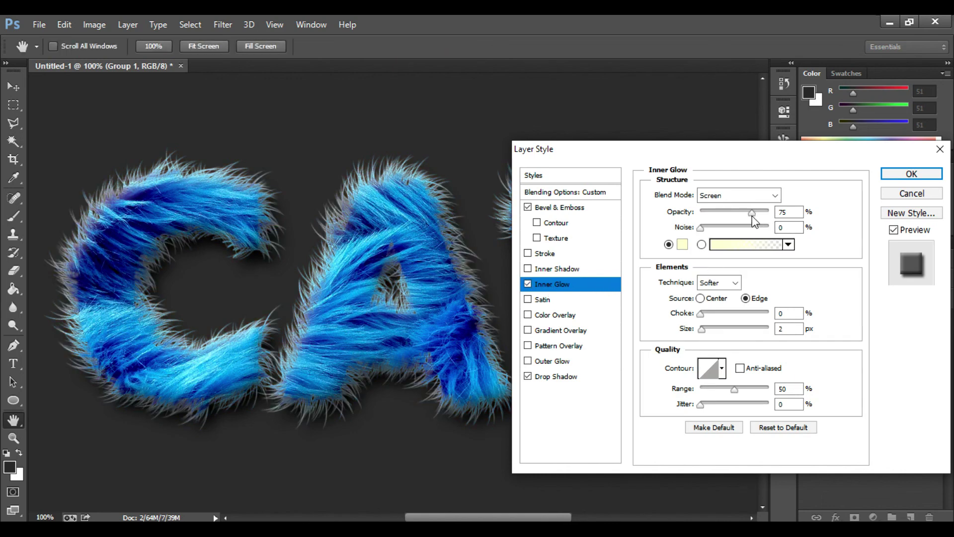
drag(753, 217, 727, 214)
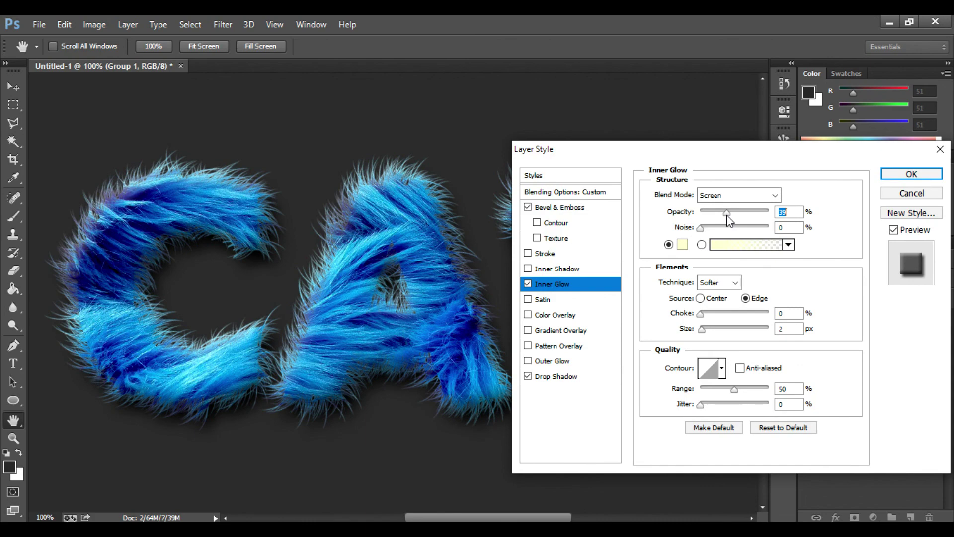
click(911, 174)
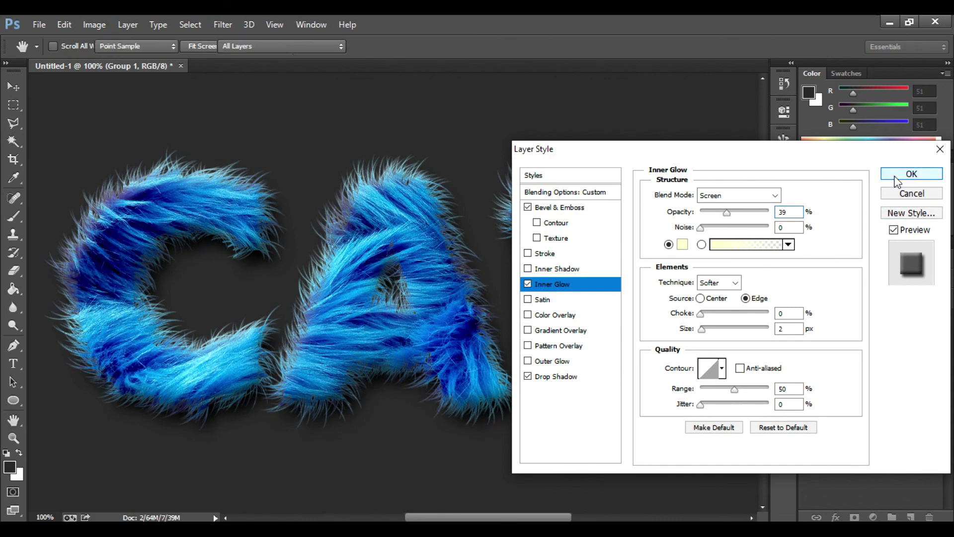